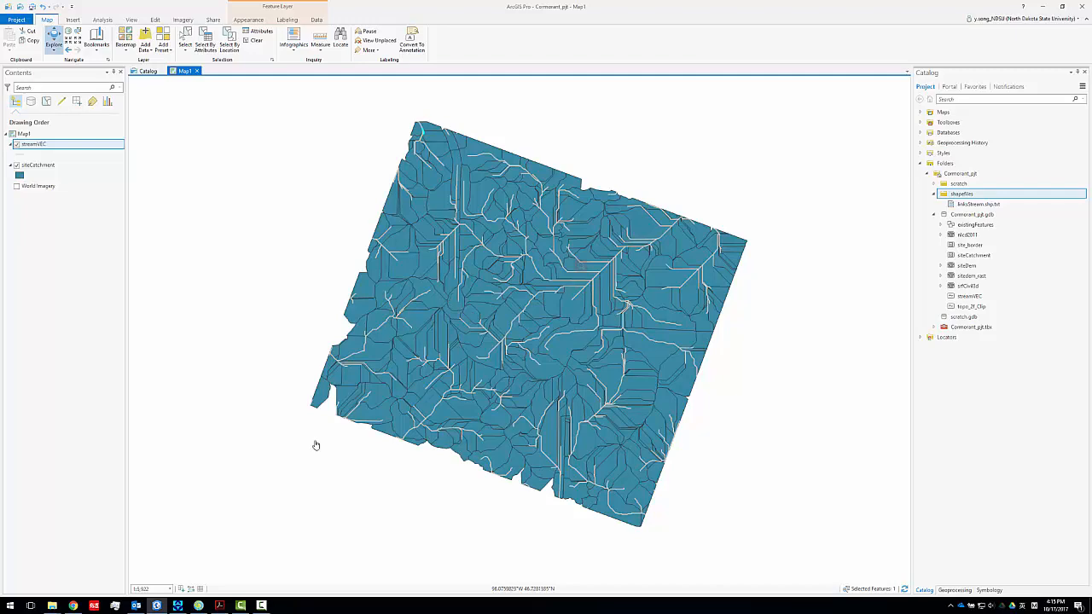
Compare the Example2-Post.inp study area map in SWMM 5.1 with the streamVEC and siteCatchment layers in ArcGIS Pro
left_click(177, 606)
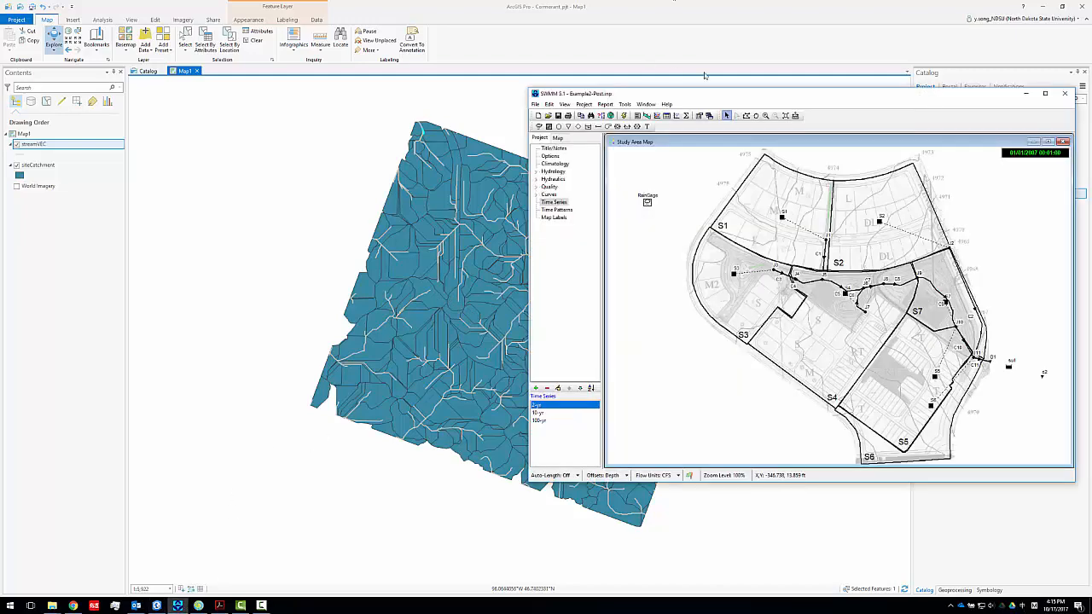
left_click_drag(729, 98, 645, 104)
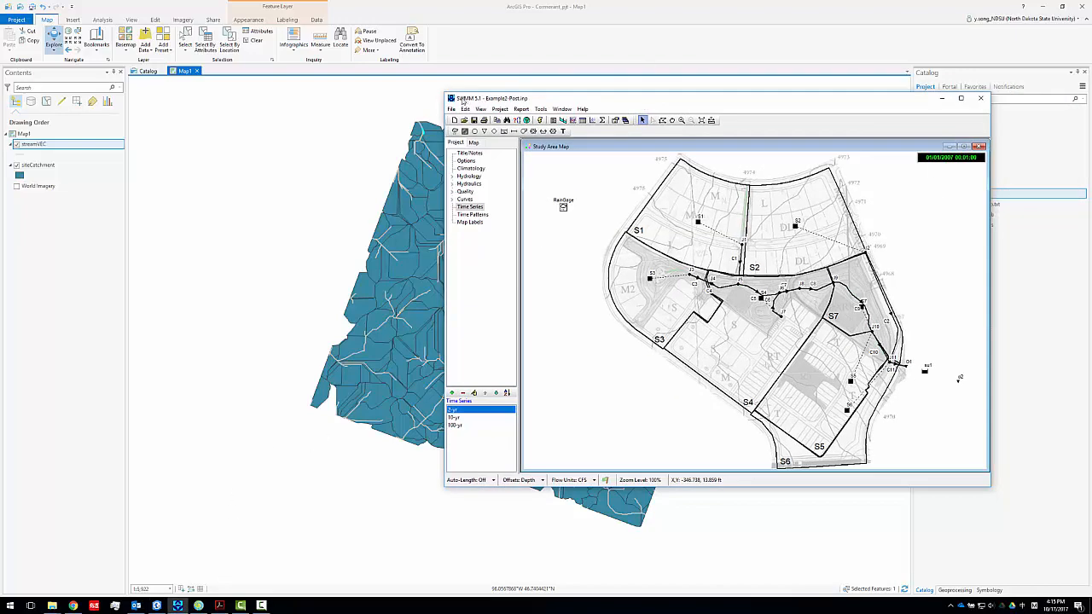
left_click(935, 102)
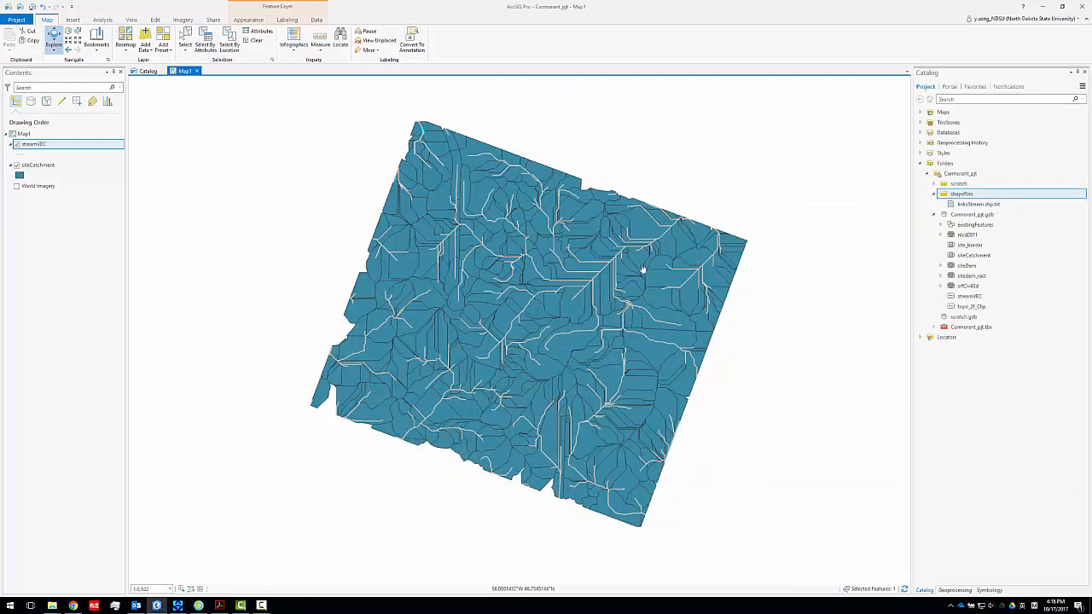
left_click(178, 607)
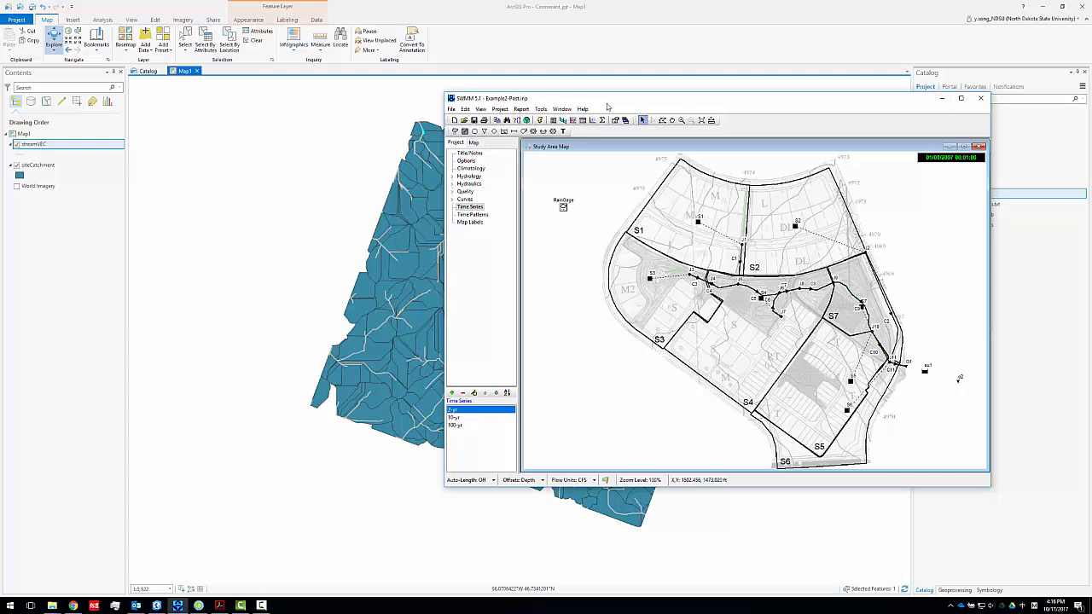
left_click_drag(608, 103, 524, 118)
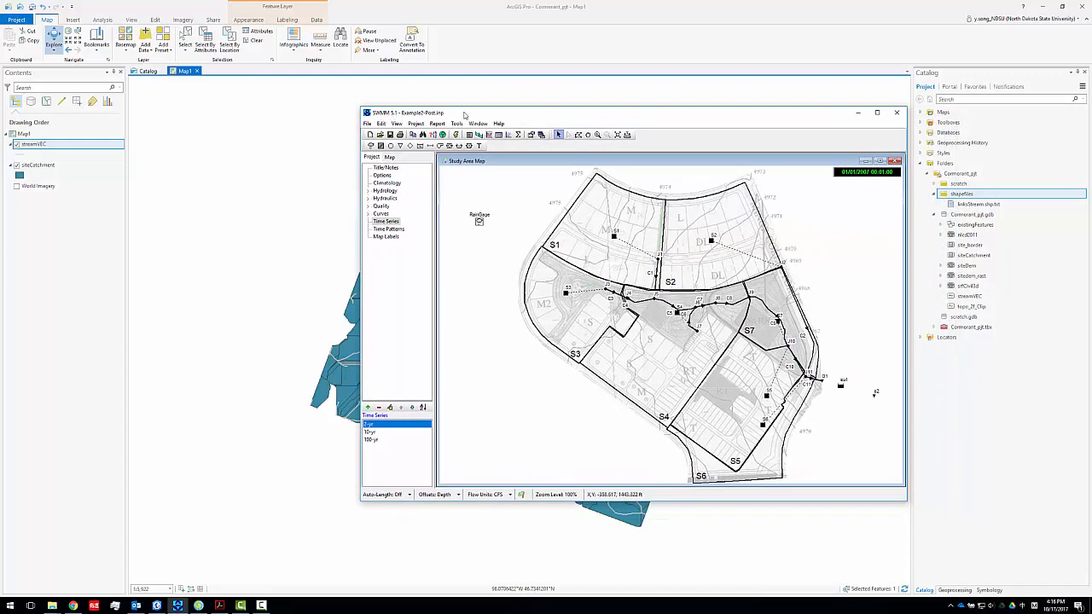
left_click_drag(467, 116, 454, 114)
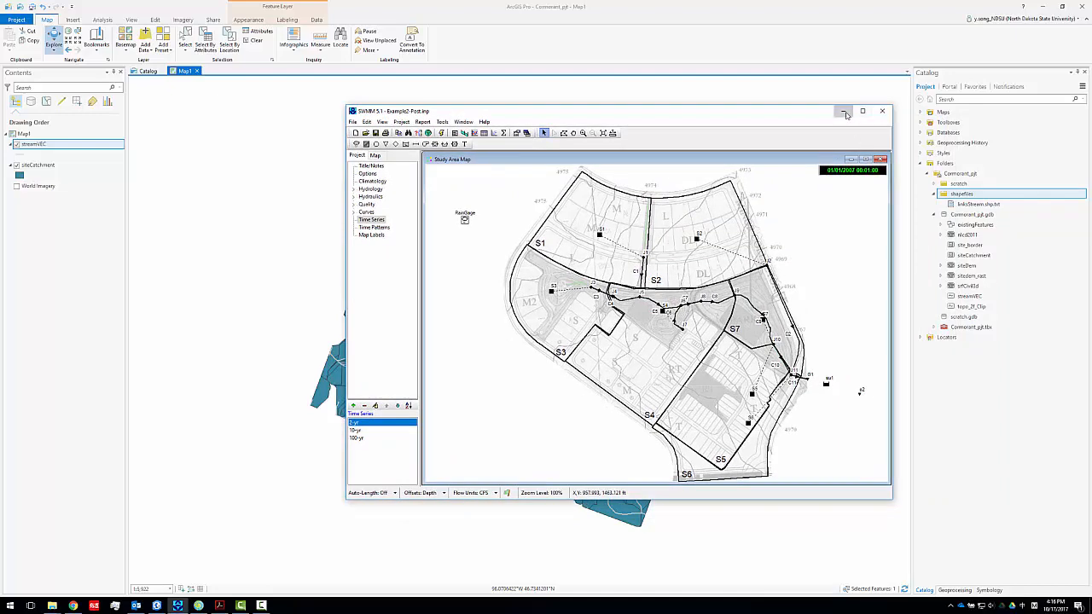
left_click(843, 111)
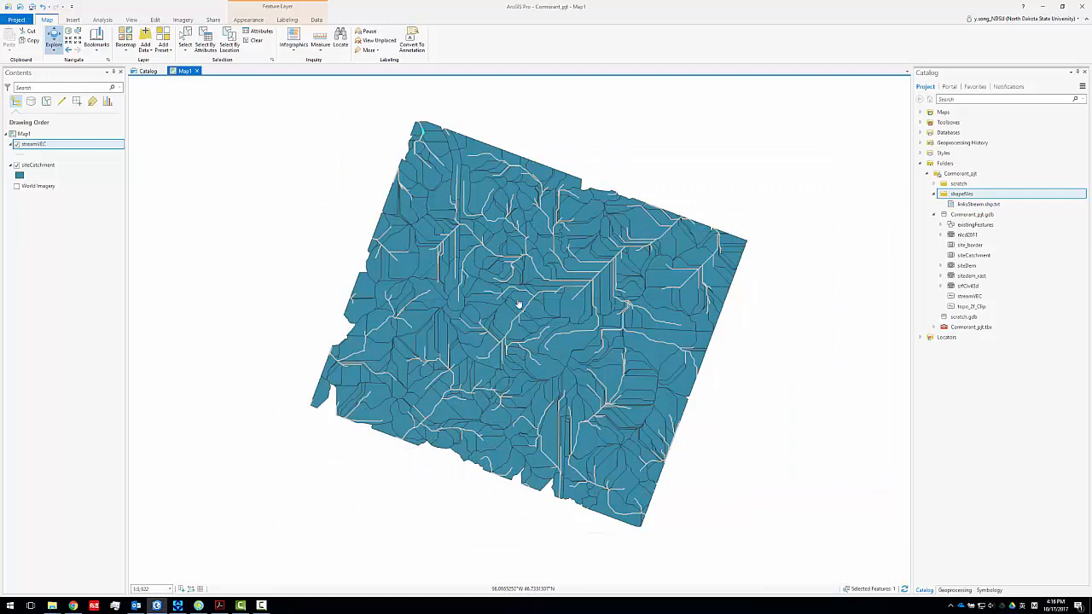
scroll(522, 305, "up", 2)
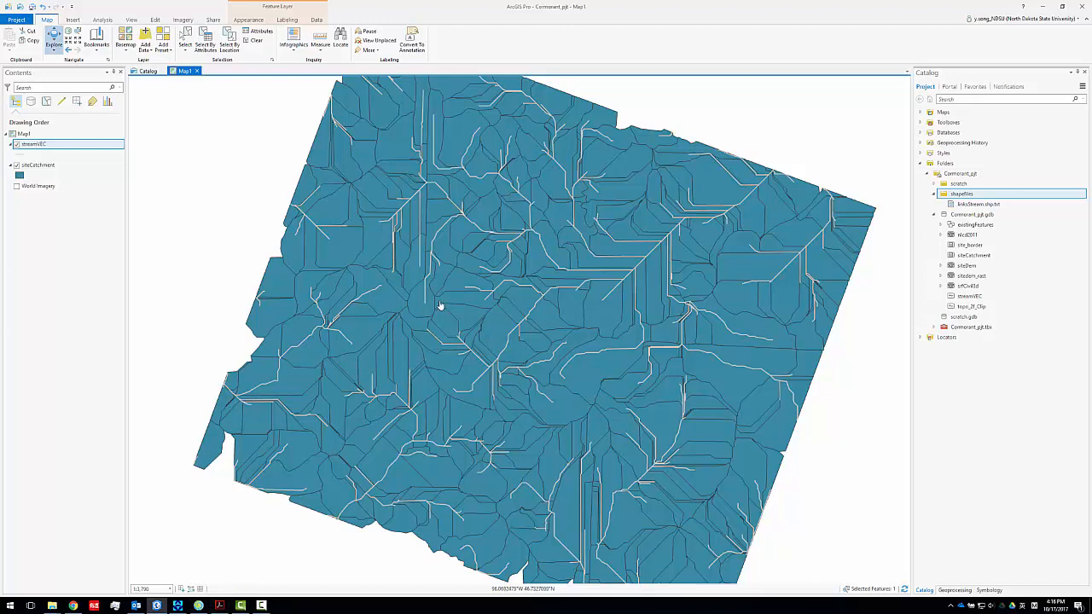
scroll(461, 307, "up", 2)
scroll(468, 327, "down", 2)
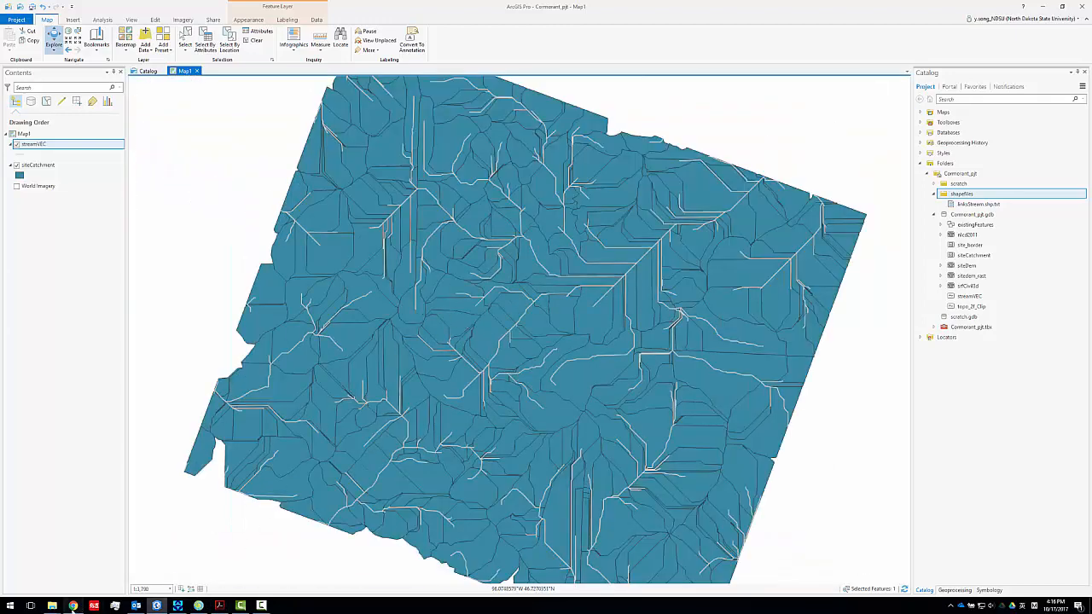
Switch to Chrome and review the inp.PINS installer entry on the Download page, briefly checking the SWMM project alongside it
left_click(73, 606)
left_click(650, 101)
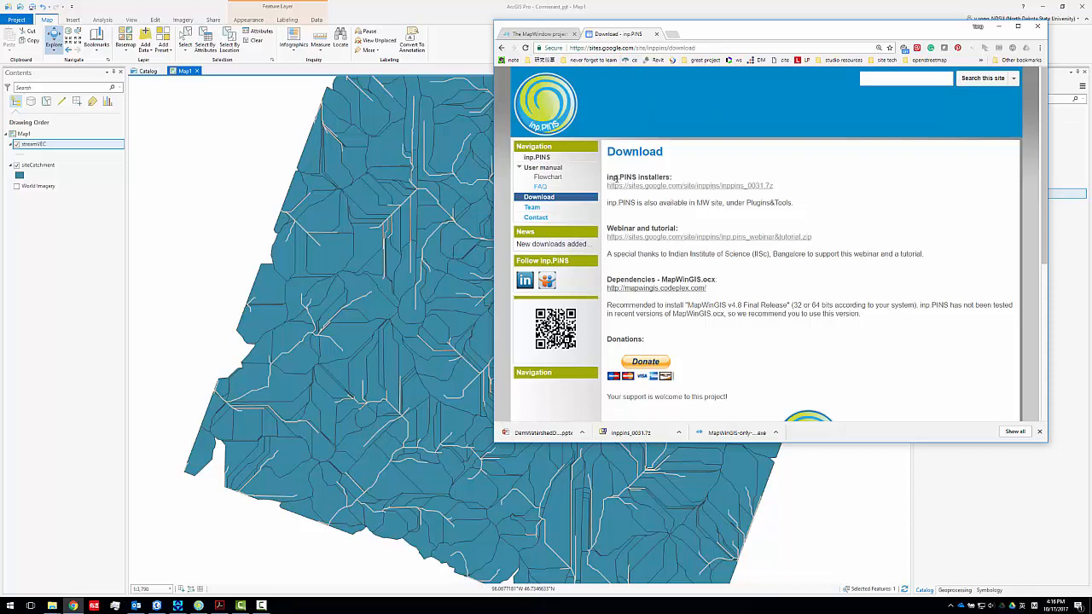
left_click_drag(616, 177, 606, 178)
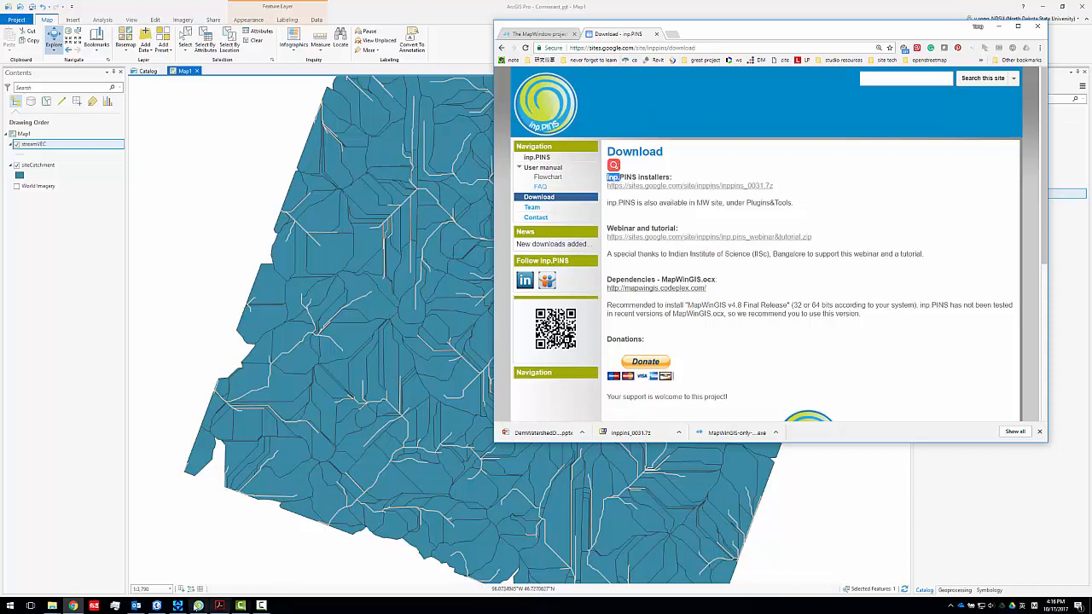
left_click(178, 605)
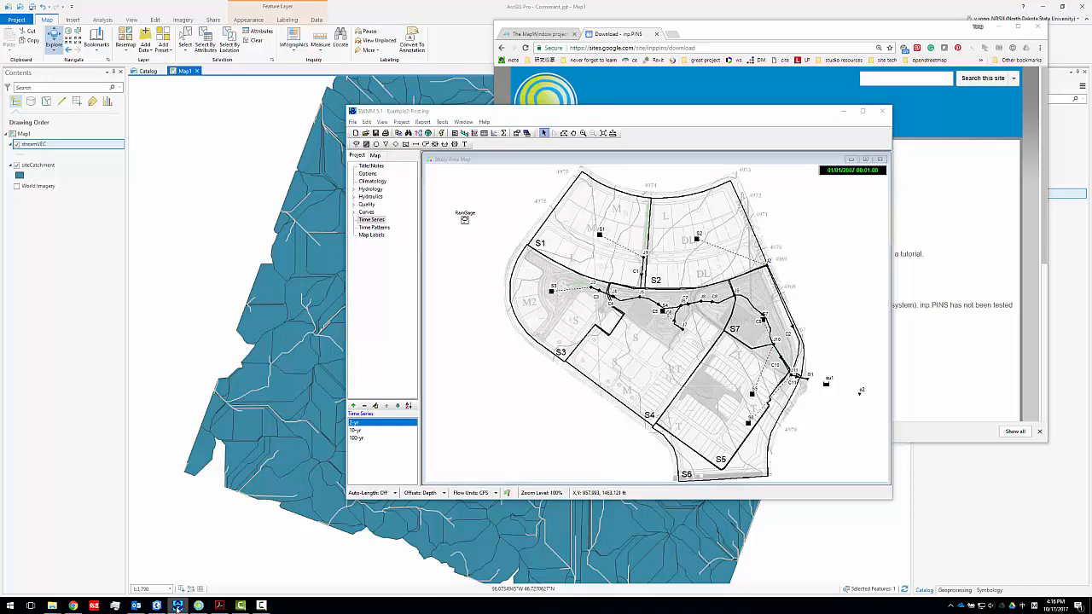
left_click(177, 606)
left_click(698, 262)
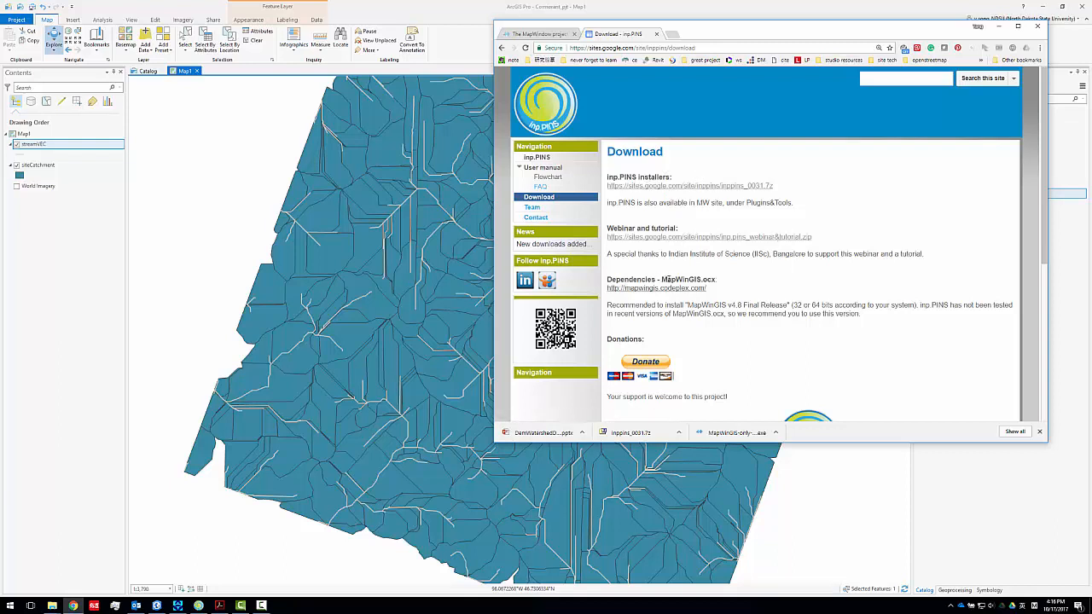
Look through the MapWinGIS project page linked under Dependencies, and return to the inp.PINS Download page to review both required programs
left_click_drag(662, 279, 697, 280)
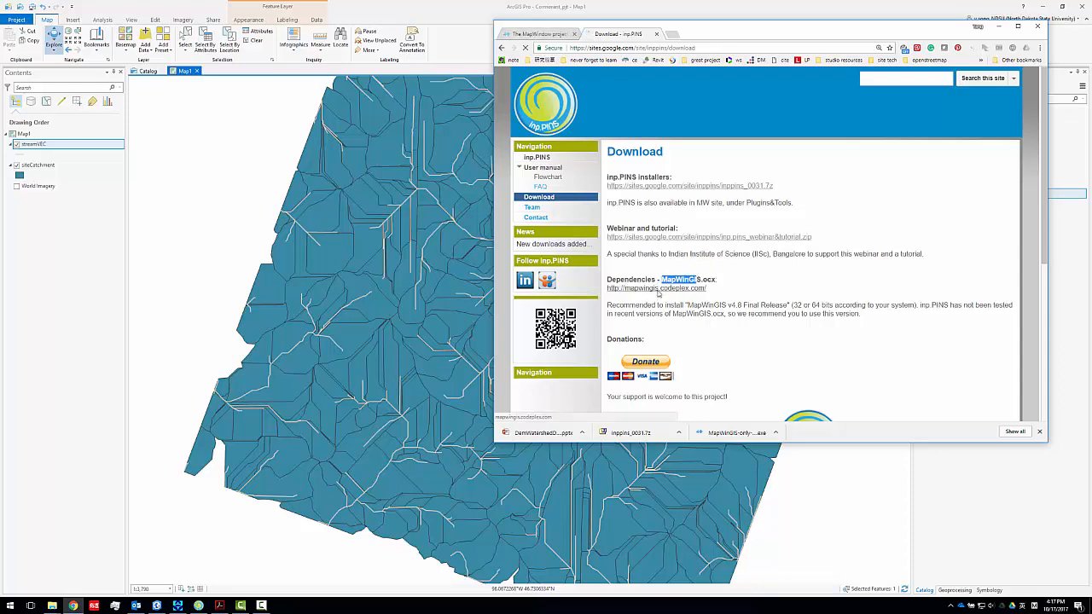
left_click(658, 288)
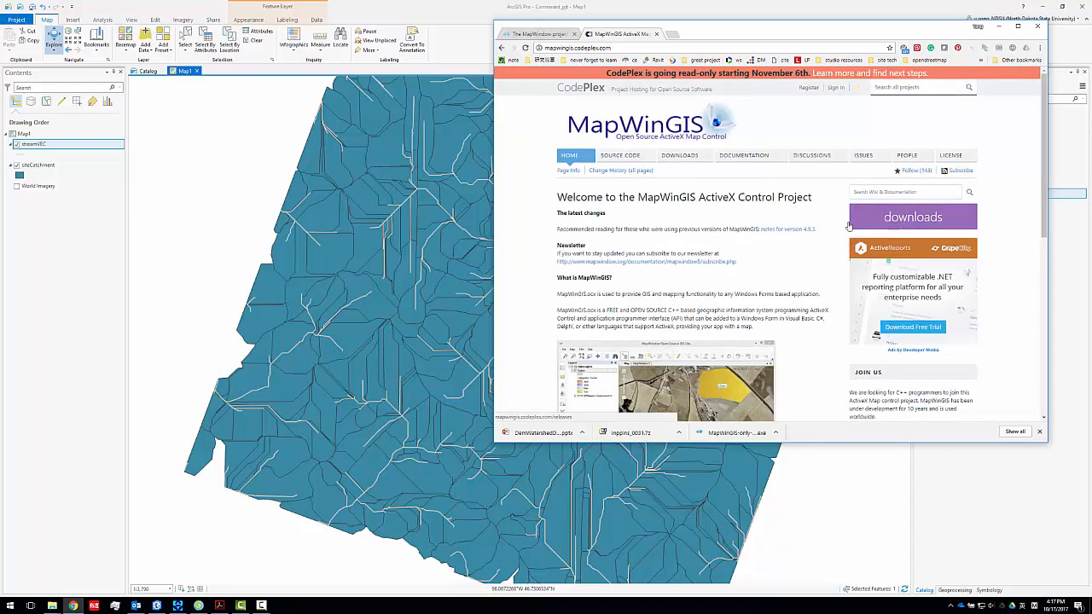
scroll(725, 200, "down", 3)
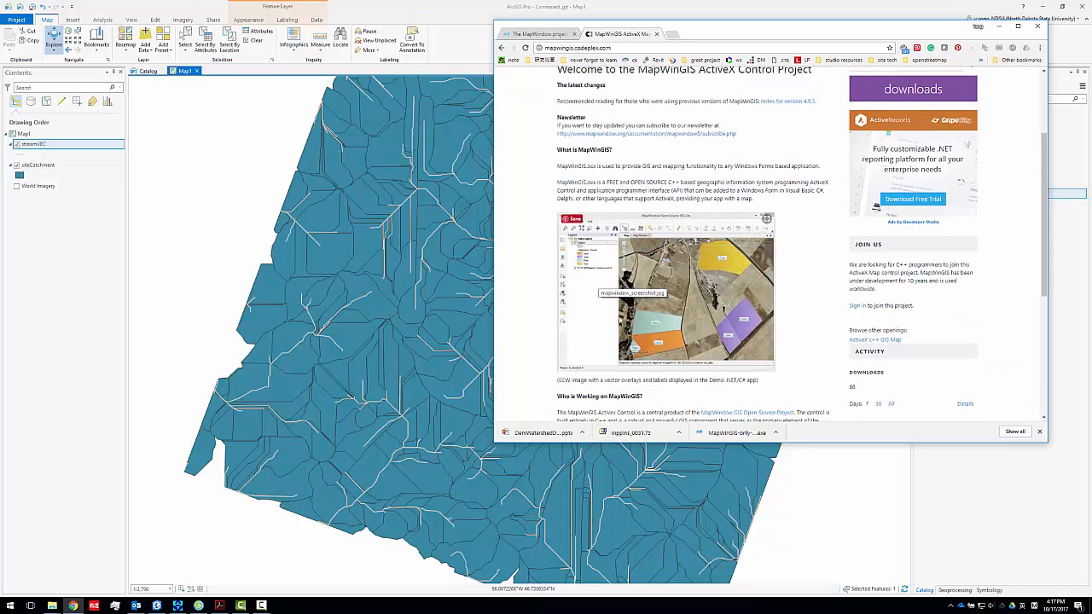
key("alt+Left")
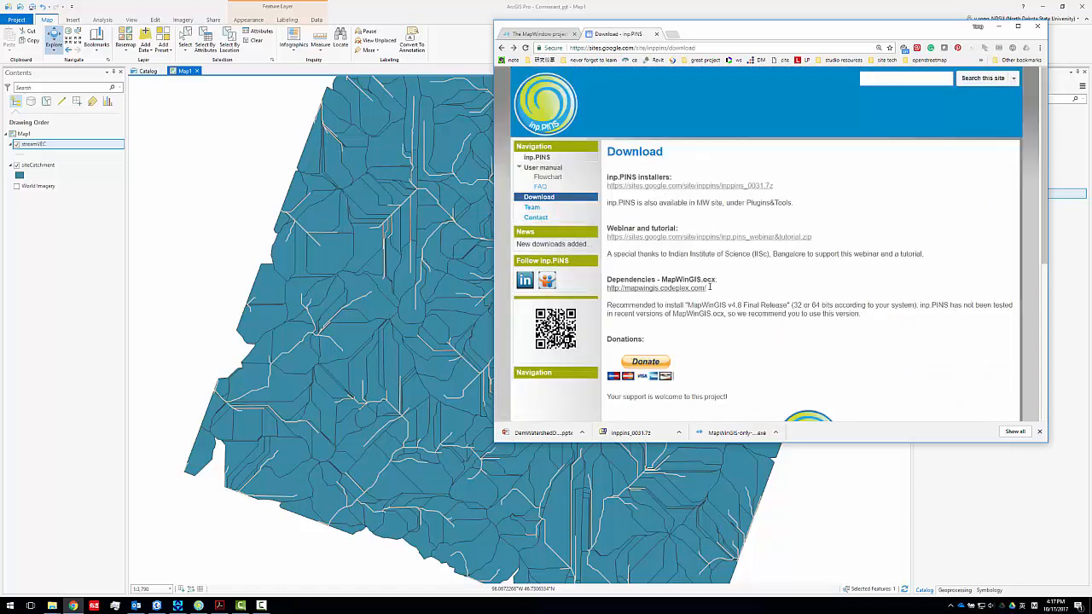
left_click_drag(666, 279, 718, 279)
left_click_drag(619, 176, 679, 179)
left_click(679, 179)
Minimize the browser and ArcGIS Pro, and move the inpPINS shortcut to an empty area of the desktop
left_click(1002, 26)
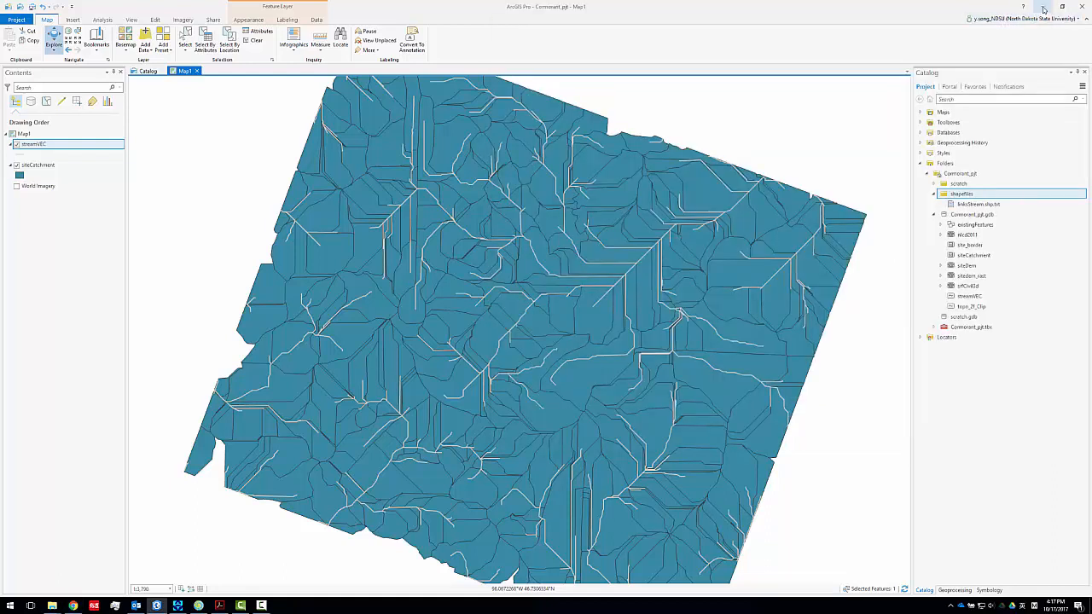
left_click(1042, 6)
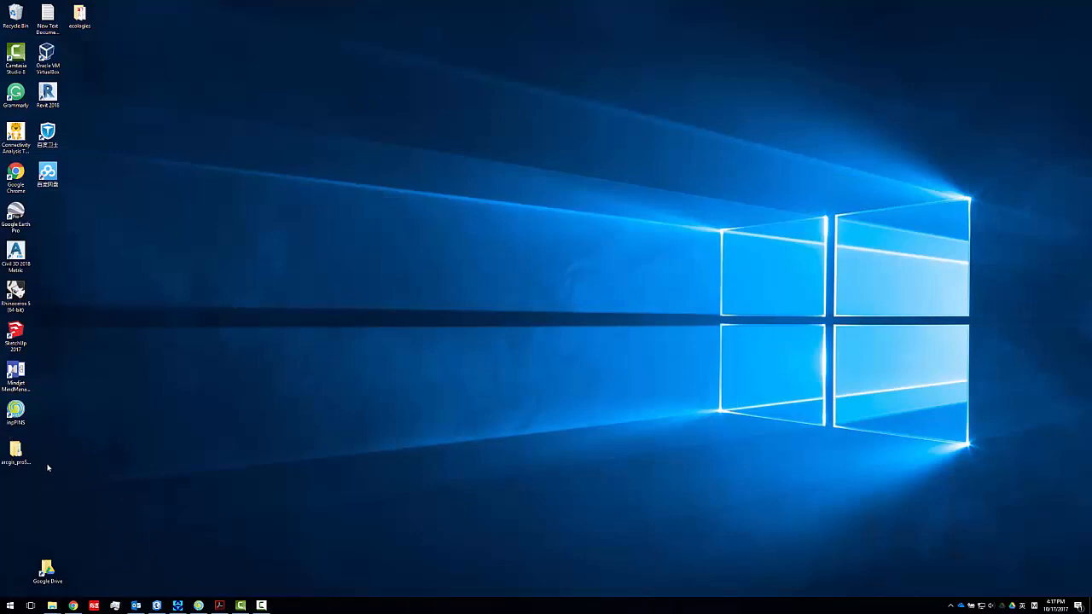
left_click_drag(15, 410, 273, 276)
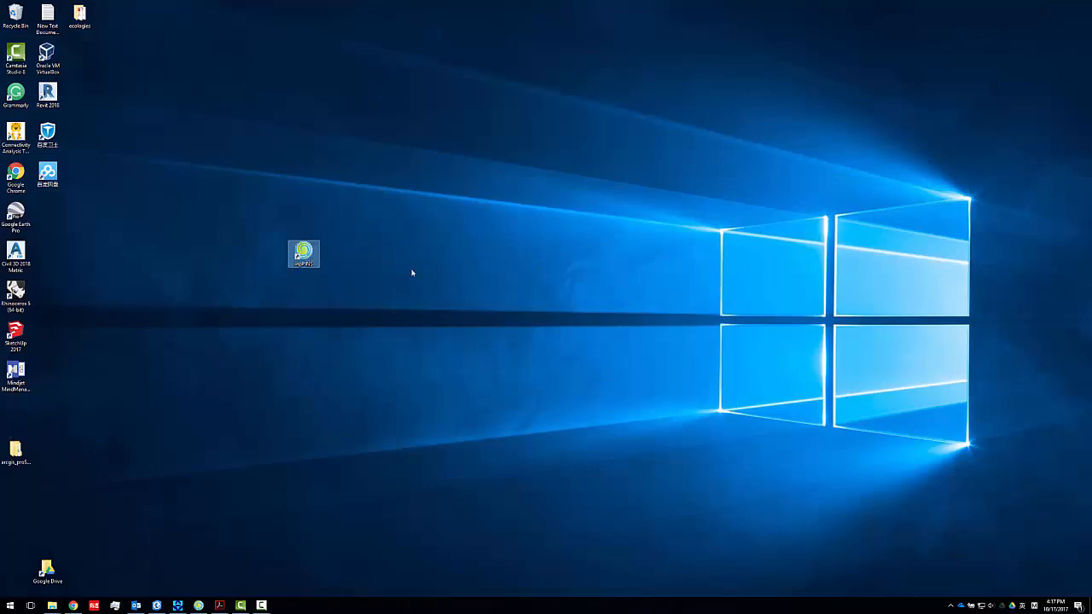
left_click_drag(412, 273, 243, 303)
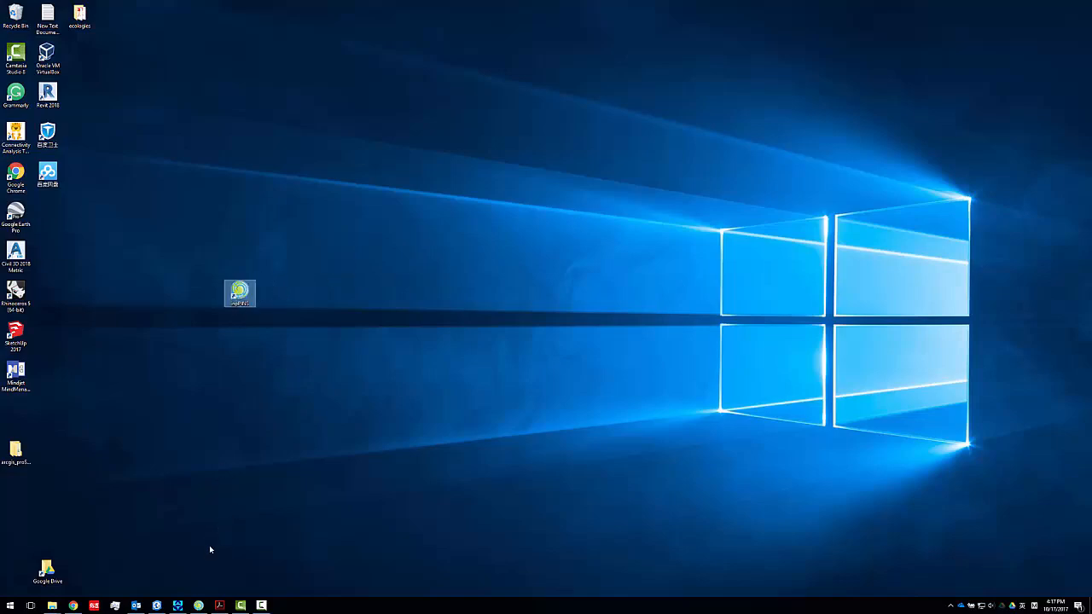
Return to ArcGIS Pro and examine the full extent of the site's catchments and streams
left_click(157, 605)
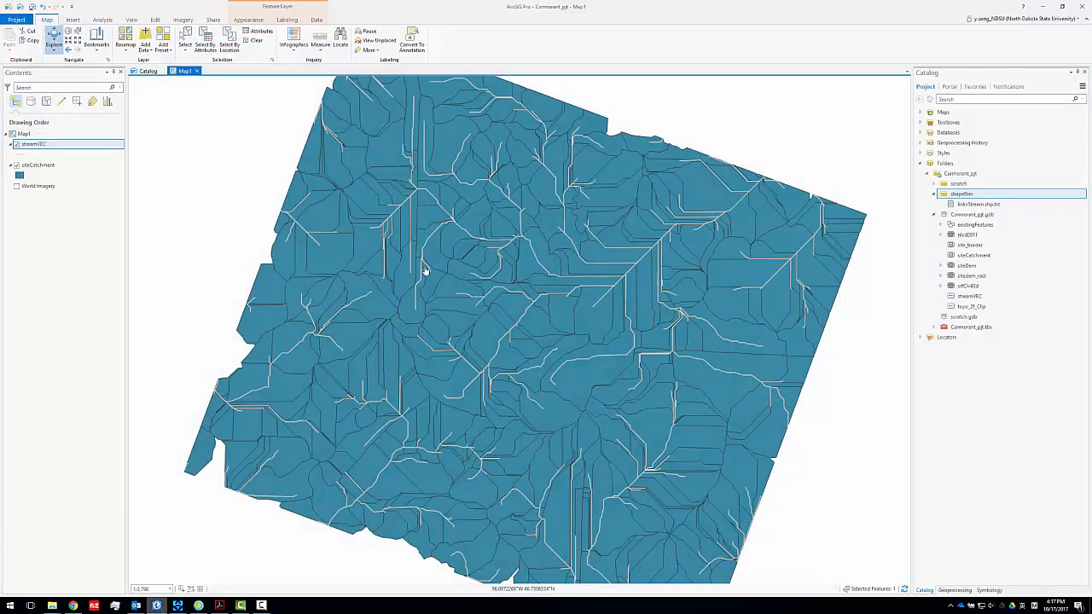
scroll(562, 322, "down", 3)
scroll(523, 324, "up", 3)
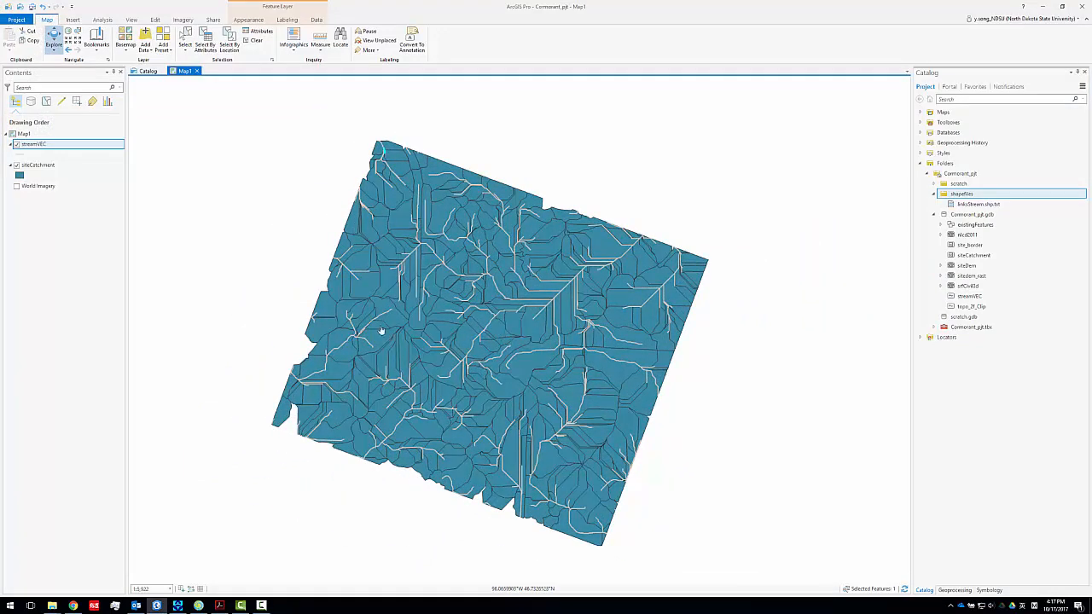
scroll(458, 316, "up", 2)
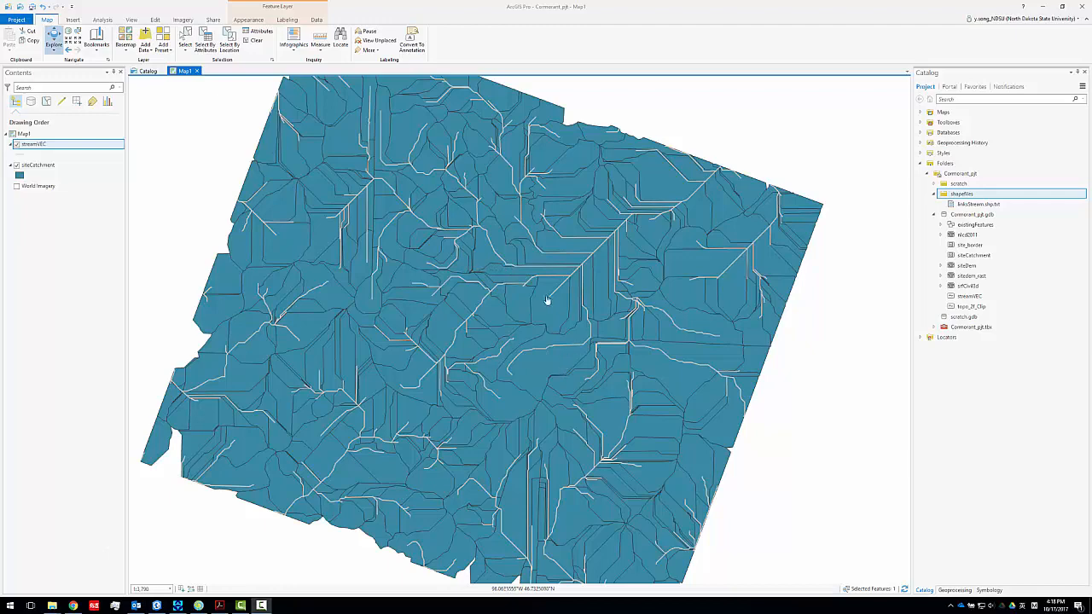
Capture the map area of the screen and outline the catchments along the site's western edge with red freehand strokes
key("Print")
left_click_drag(151, 84, 895, 593)
left_click(773, 600)
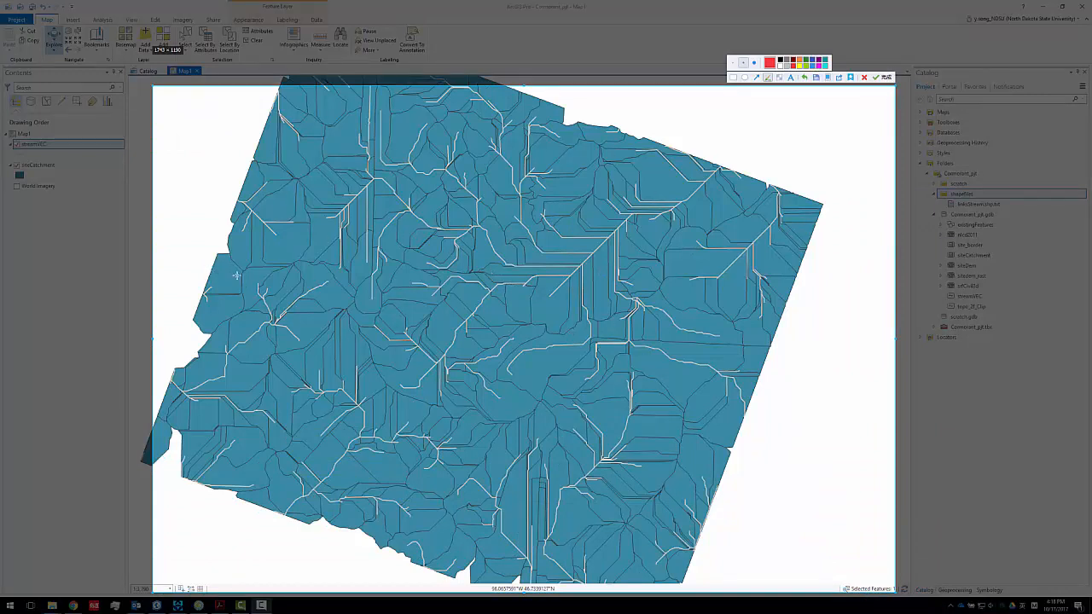
mouse_move(216, 275)
left_mouse_down()
mouse_move(335, 278)
mouse_move(285, 407)
mouse_move(242, 423)
mouse_move(157, 423)
left_mouse_up()
left_click_drag(237, 281, 196, 291)
mouse_move(305, 292)
left_mouse_down()
mouse_move(193, 358)
mouse_move(228, 360)
left_mouse_up()
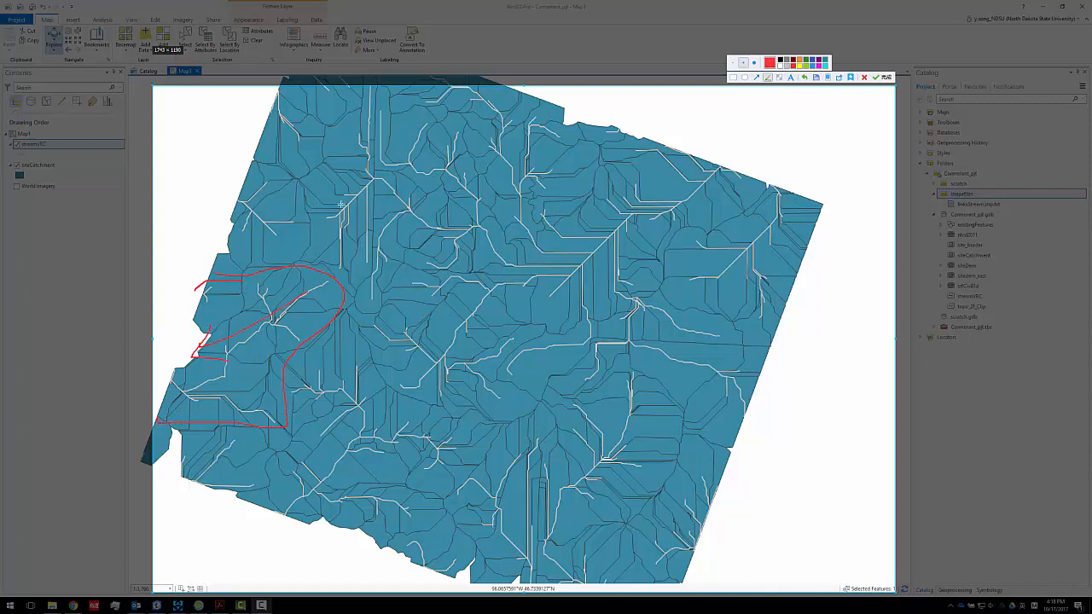
Mark the remaining drainage areas and stream groups across the site on the screen capture, and discard the capture
mouse_move(363, 94)
left_mouse_down()
mouse_move(320, 206)
mouse_move(364, 346)
mouse_move(419, 411)
mouse_move(640, 376)
mouse_move(741, 428)
left_mouse_up()
mouse_move(757, 332)
left_mouse_down()
mouse_move(692, 296)
mouse_move(721, 212)
mouse_move(754, 188)
left_mouse_up()
mouse_move(540, 106)
left_mouse_down()
mouse_move(620, 165)
mouse_move(668, 134)
left_mouse_up()
left_click(756, 77)
left_click_drag(384, 352, 645, 217)
left_click_drag(328, 297, 204, 366)
left_click_drag(355, 434, 327, 474)
left_click_drag(505, 461, 559, 570)
key("Escape")
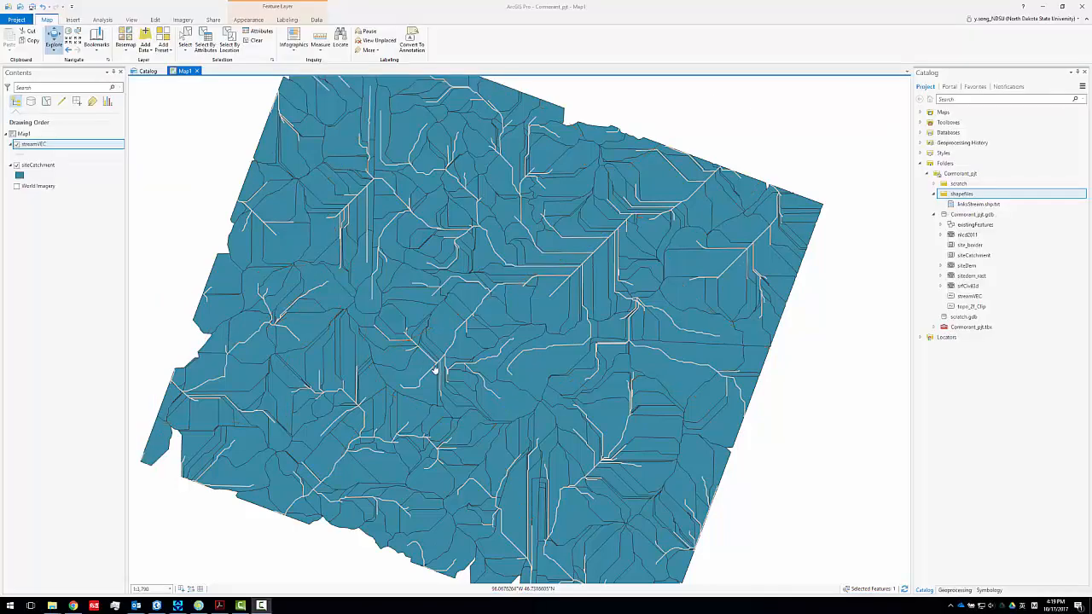
Hide the siteCatchment layer and select the branching stream network in the middle of the site with a rectangle
scroll(438, 366, "up", 4)
scroll(486, 350, "up", 3)
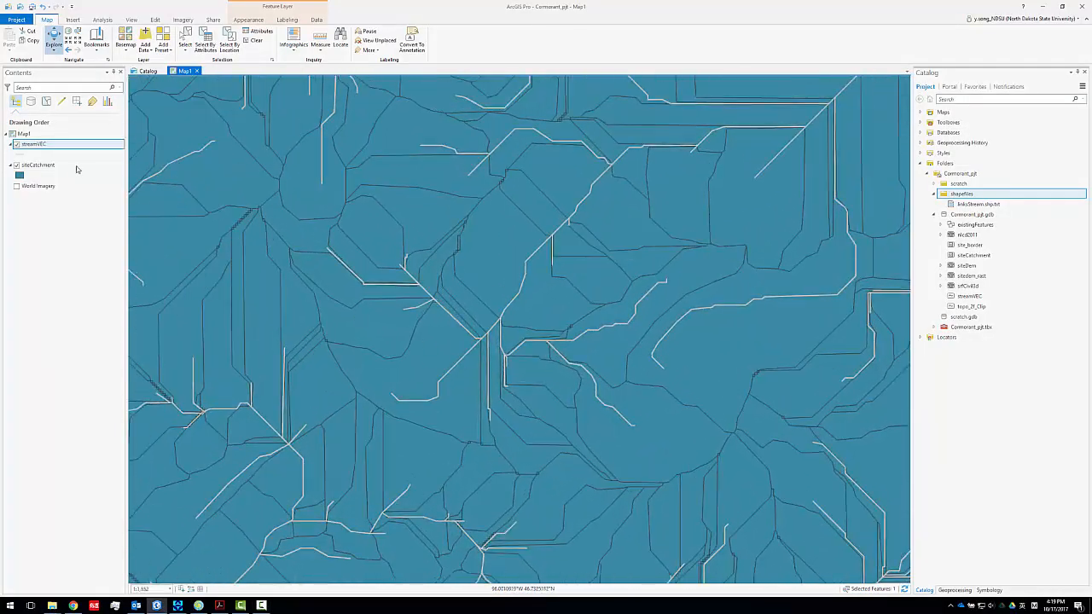
left_click(16, 165)
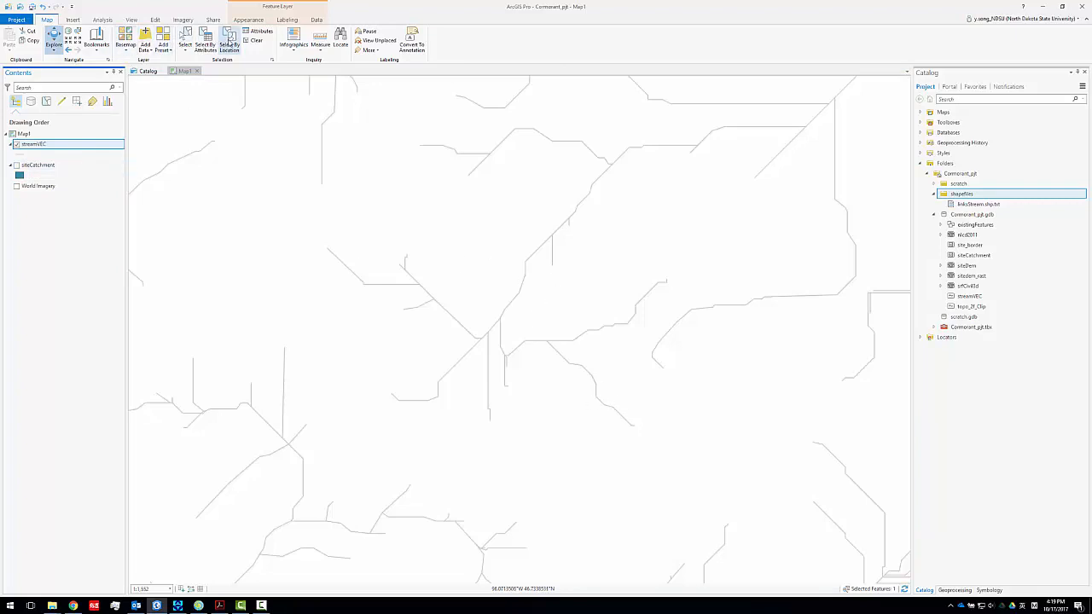
left_click(185, 40)
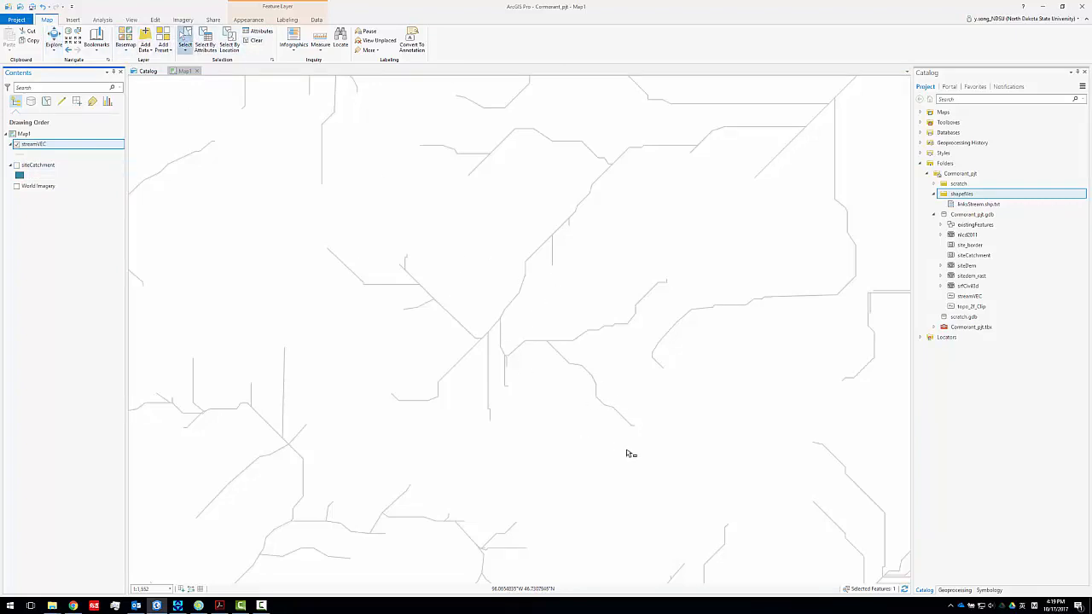
left_click_drag(634, 451, 327, 234)
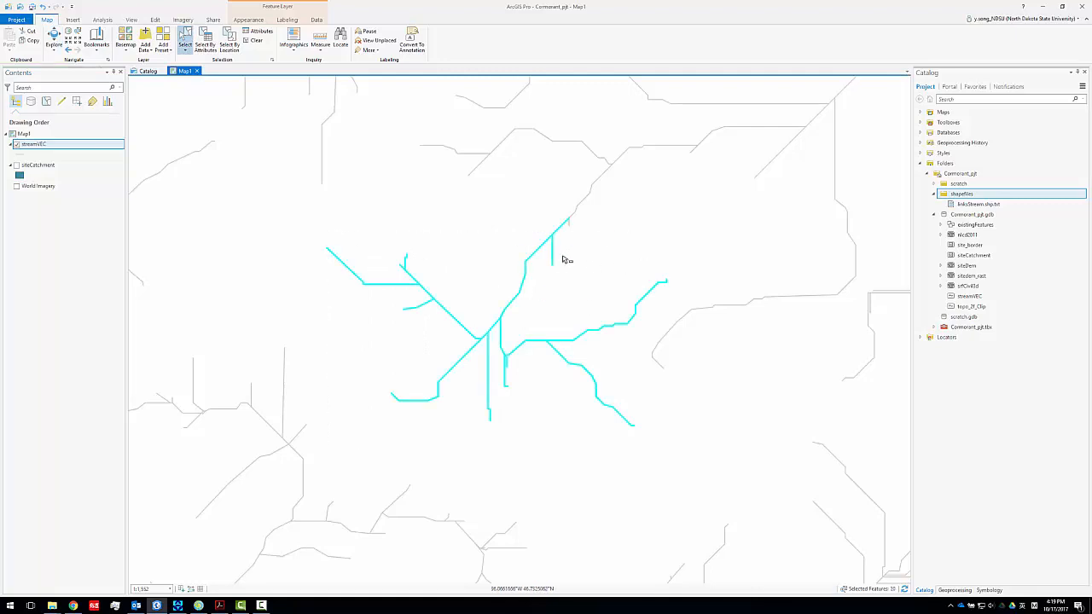
Export the selected streamVEC features to the shapefiles folder as a feature class named linksInp
scroll(561, 273, "down", 3)
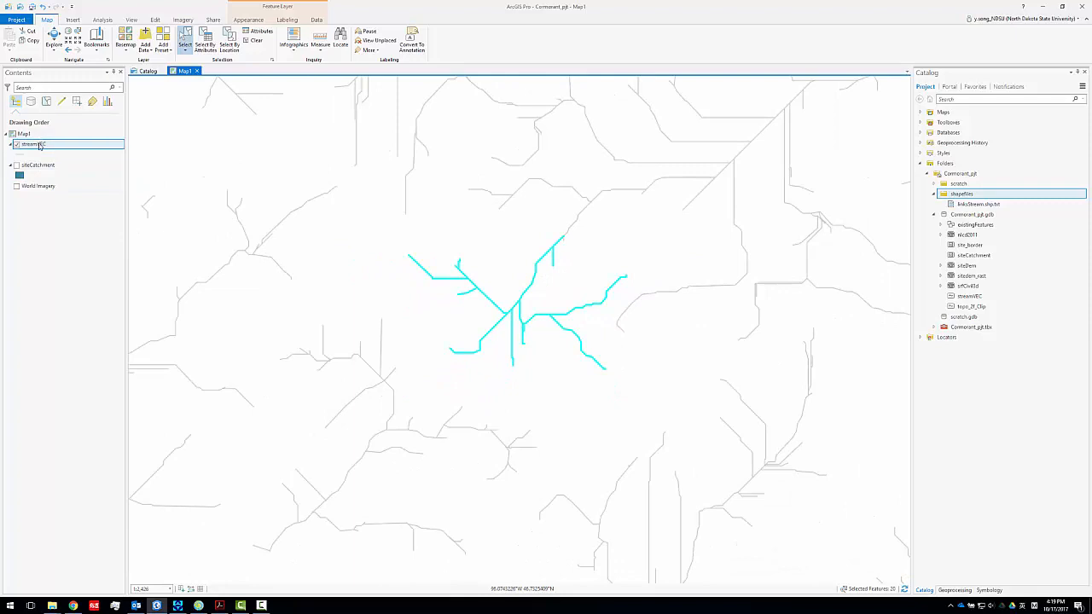
right_click(38, 145)
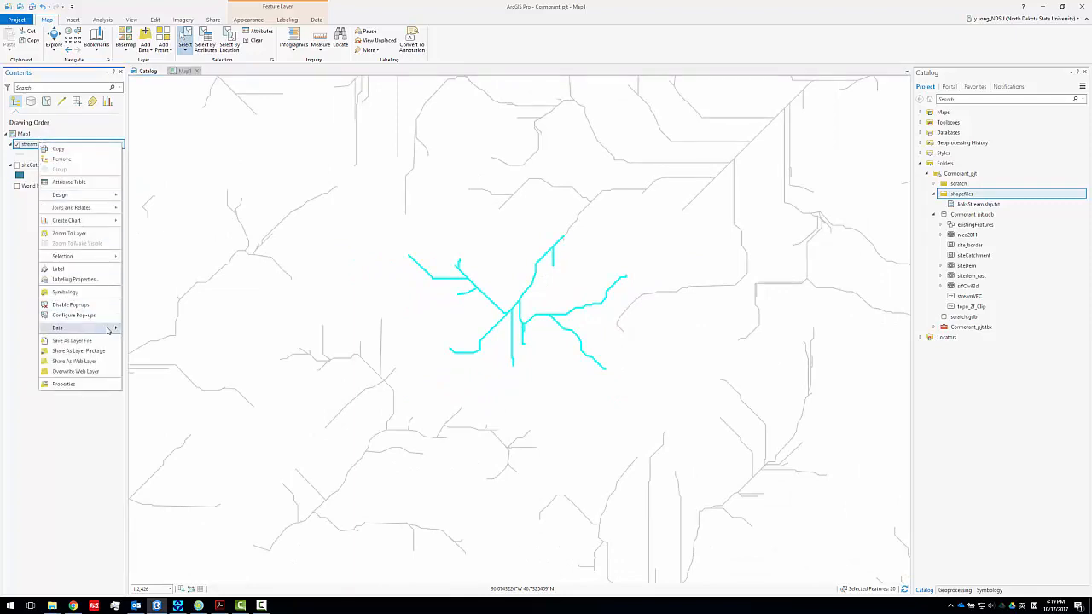
mouse_move(107, 331)
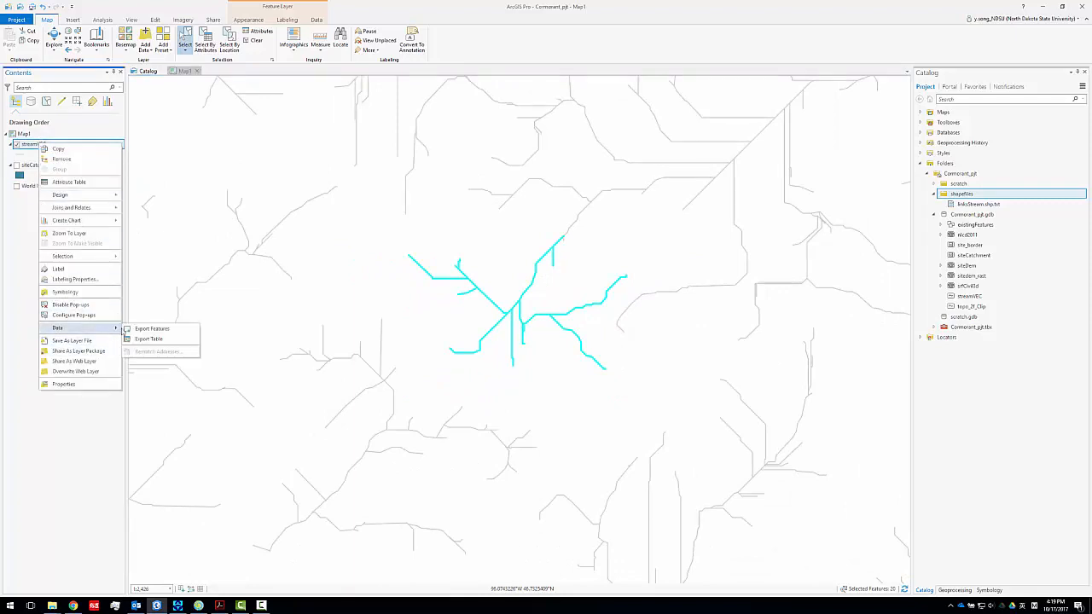
left_click(152, 329)
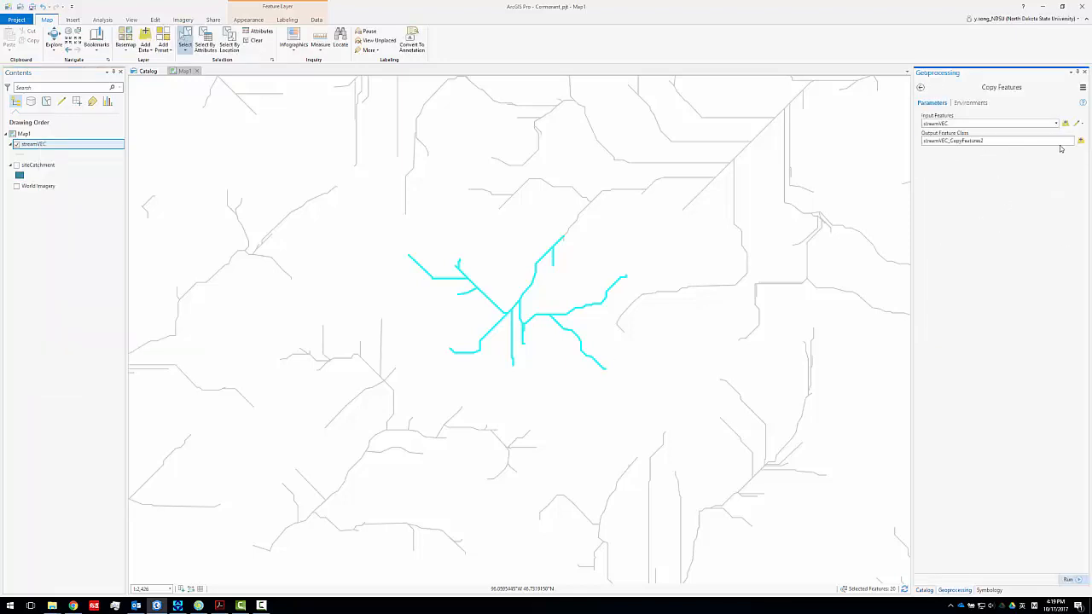
left_click(1081, 142)
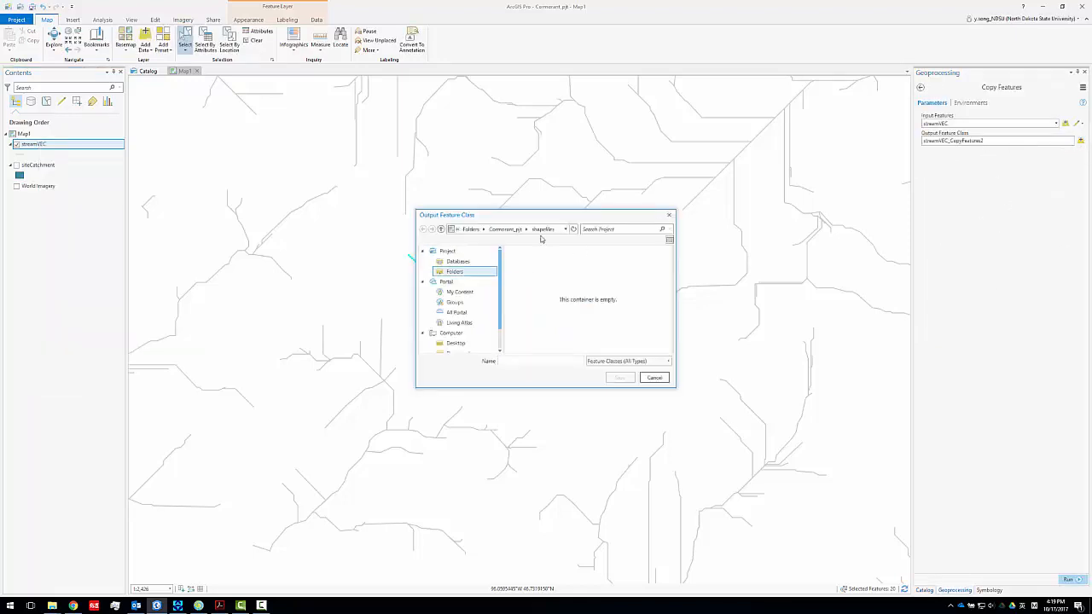
left_click(543, 361)
type("links")
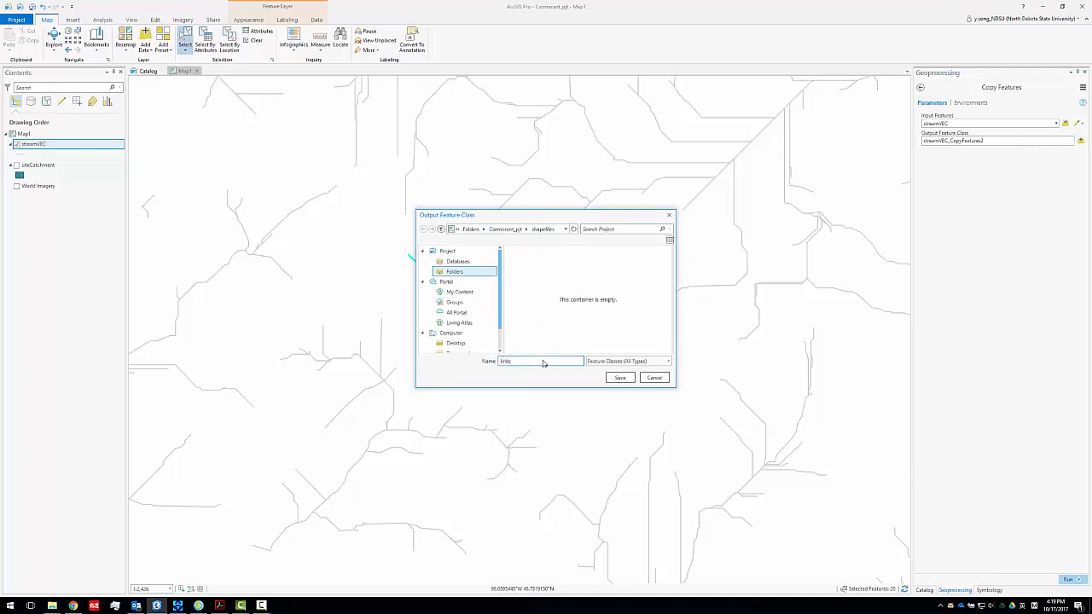
type("1c")
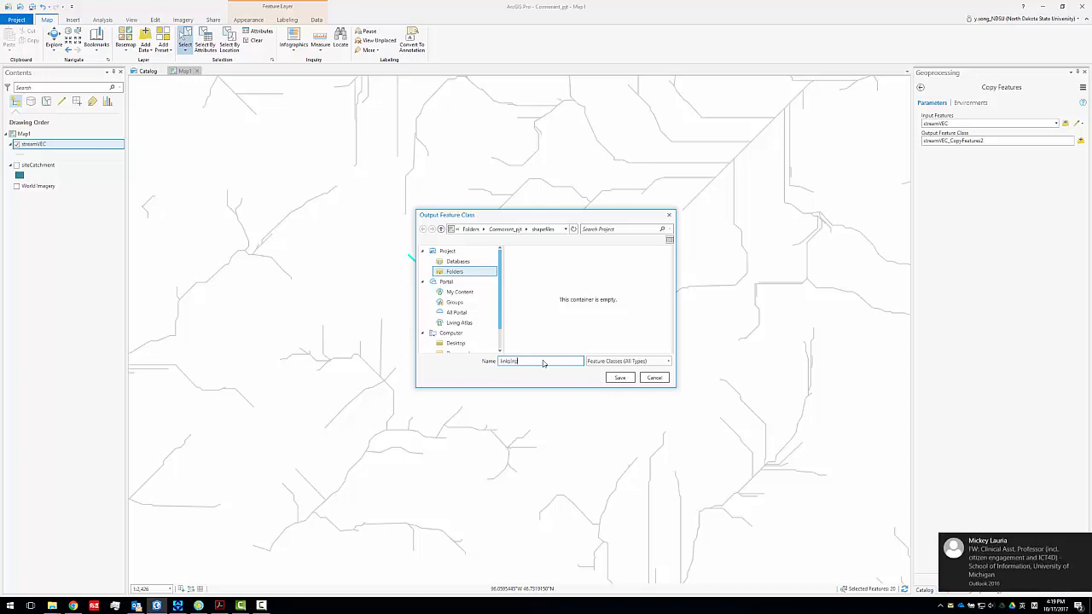
key("Return")
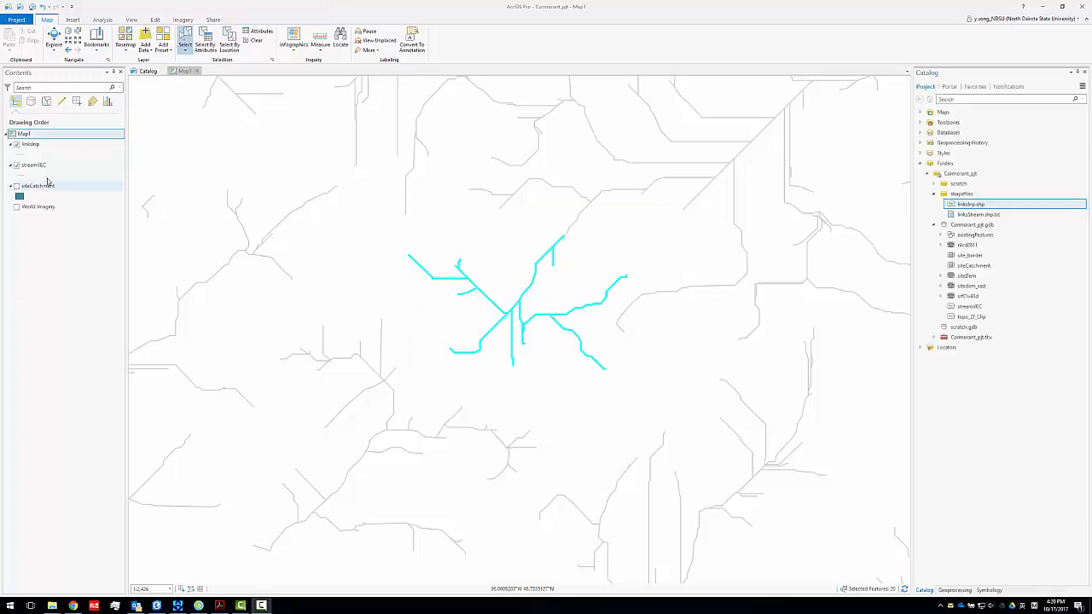
Show the siteCatchment layer instead of streamVEC beneath the exported links, and clear the current stream selection
left_click(17, 166)
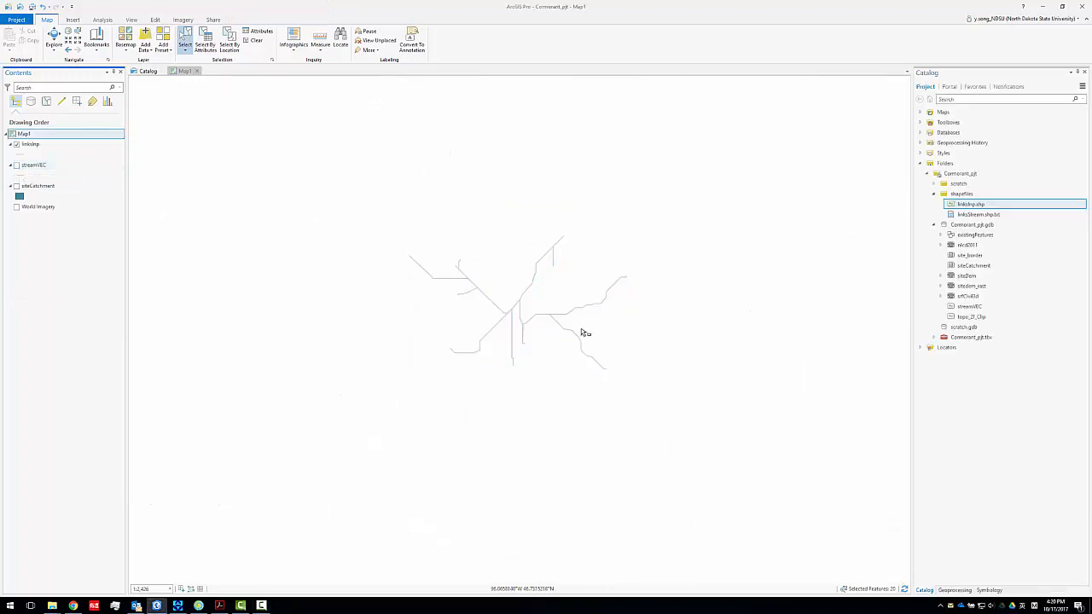
left_click(41, 166)
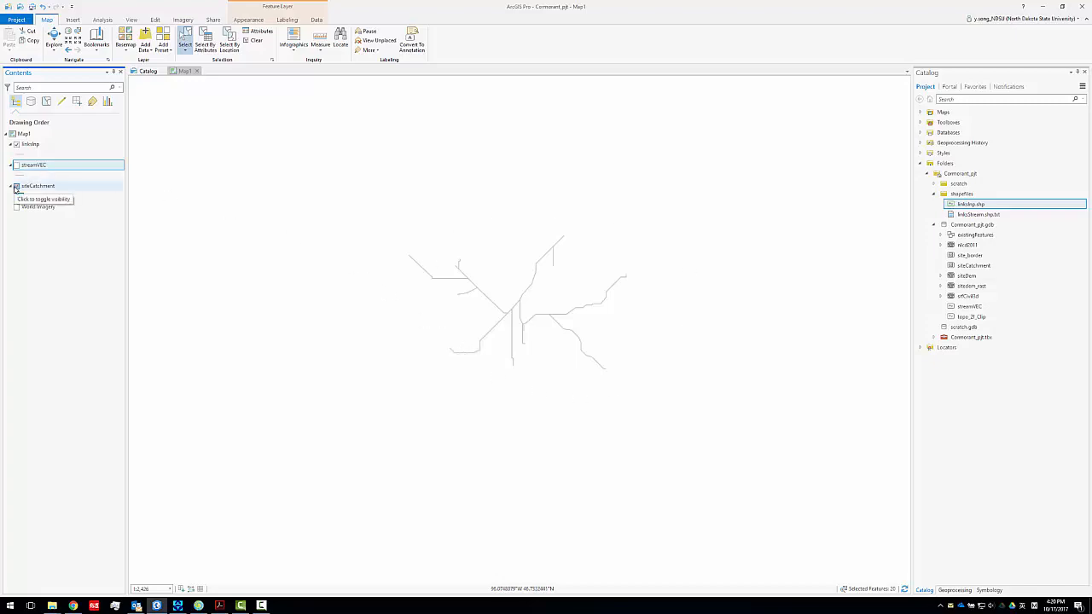
left_click(16, 186)
scroll(501, 274, "up", 2)
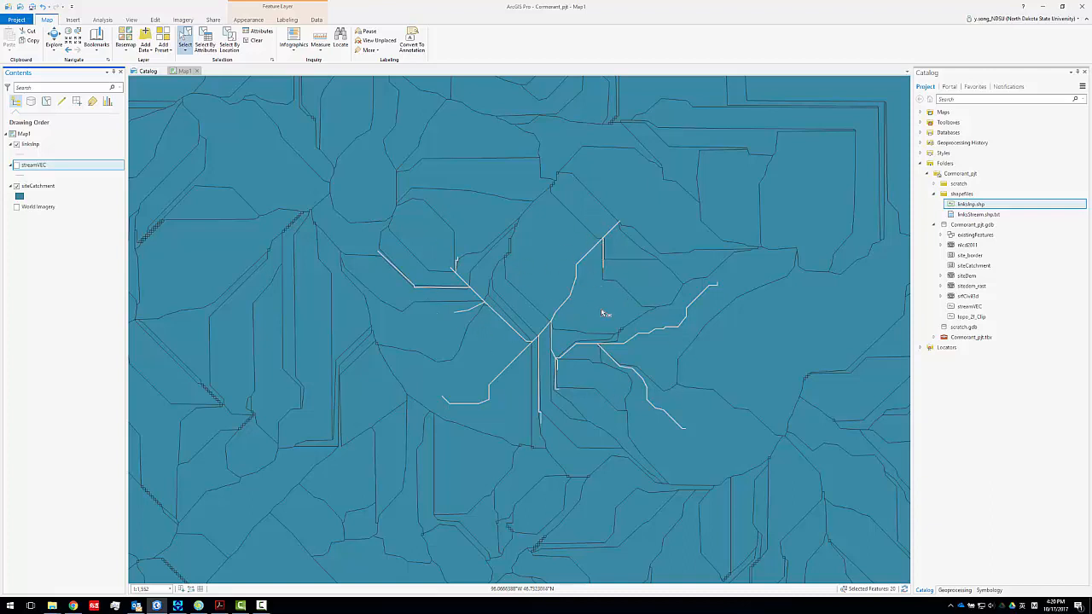
left_click(253, 44)
Run Select Layer By Location to select the siteCatchment polygons that intersect linksInp
left_click(229, 42)
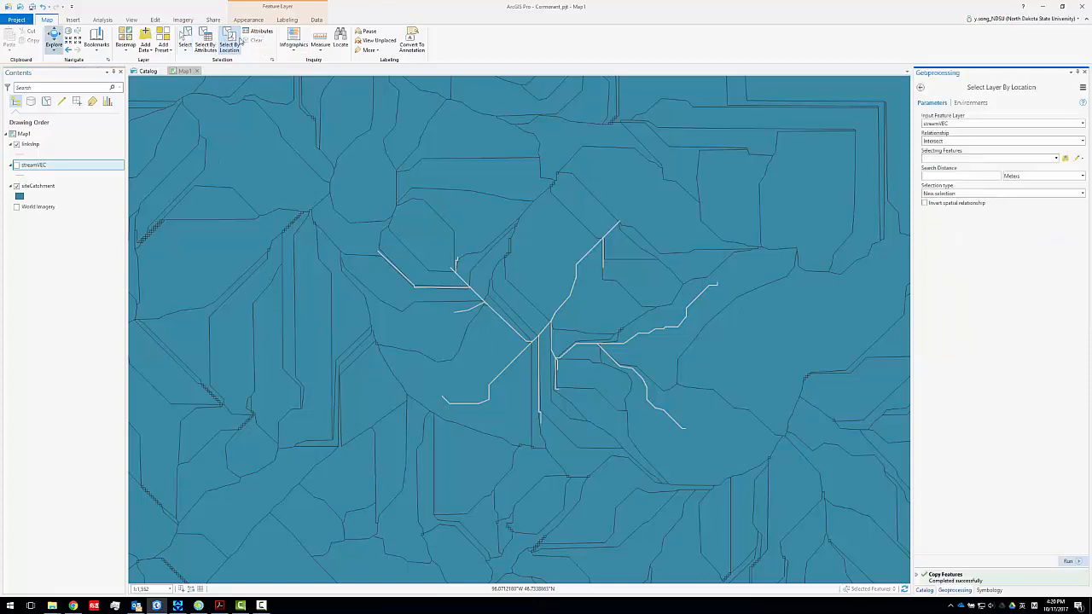
left_click(1082, 124)
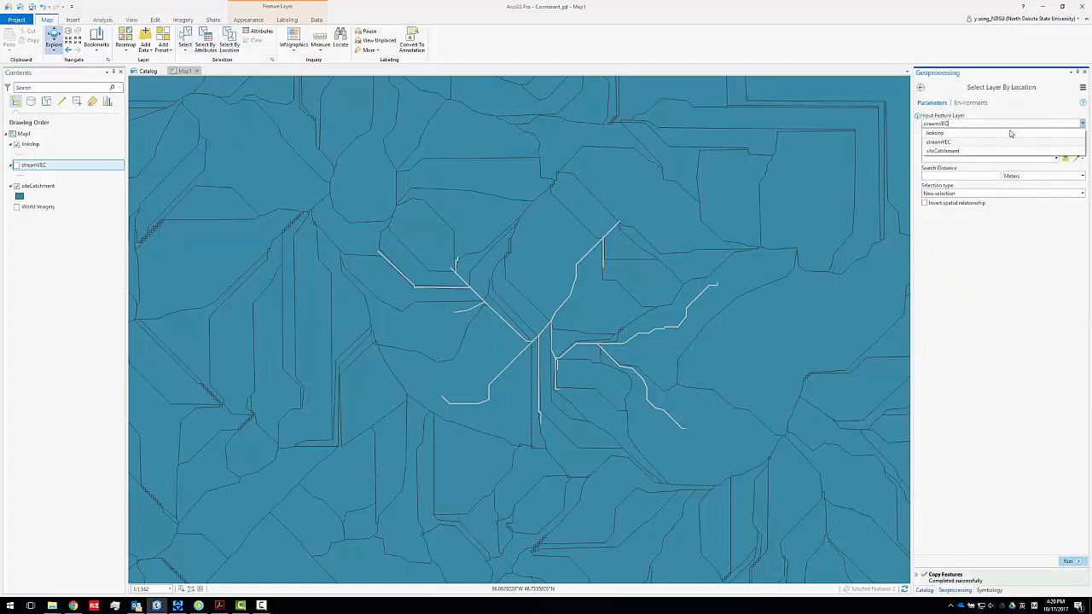
left_click(957, 151)
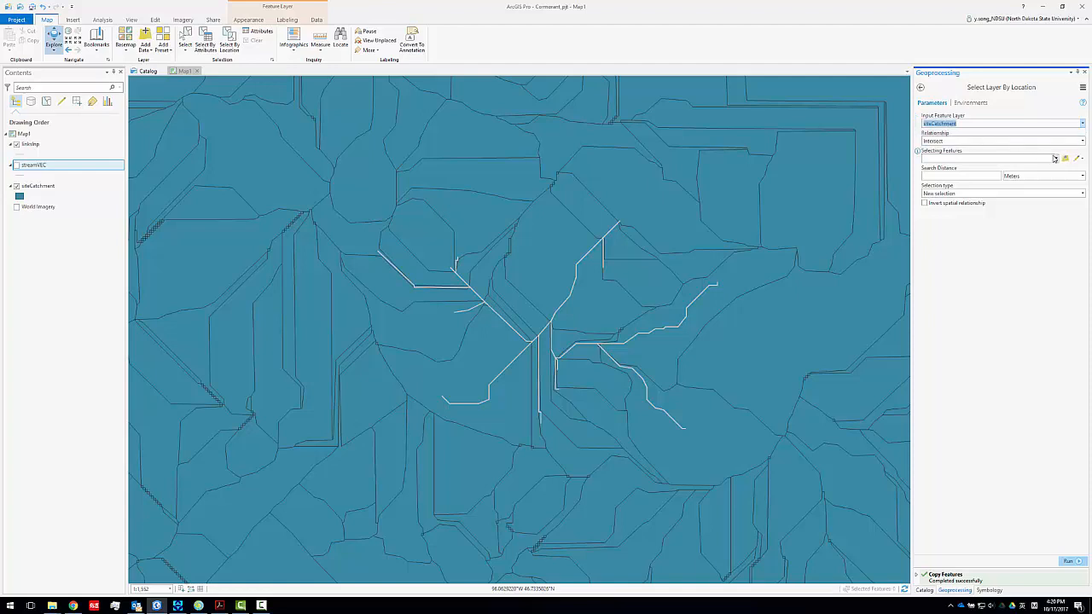
left_click(1055, 158)
left_click(950, 169)
left_click(1070, 562)
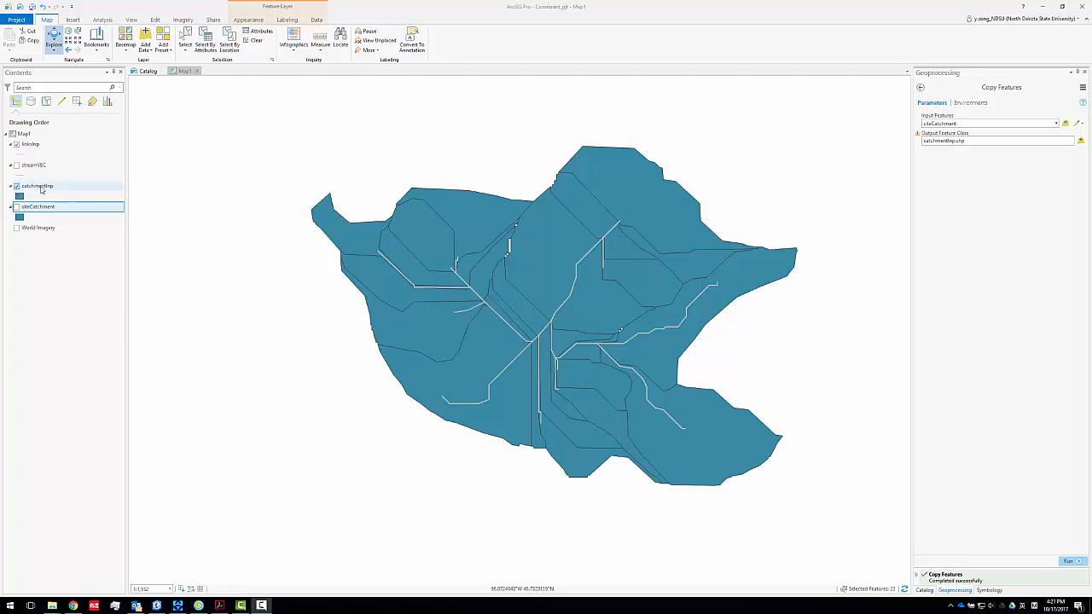
Move the catchmentInp layer above streamVEC in the drawing order, directly below linksInp
left_click_drag(41, 189, 51, 163)
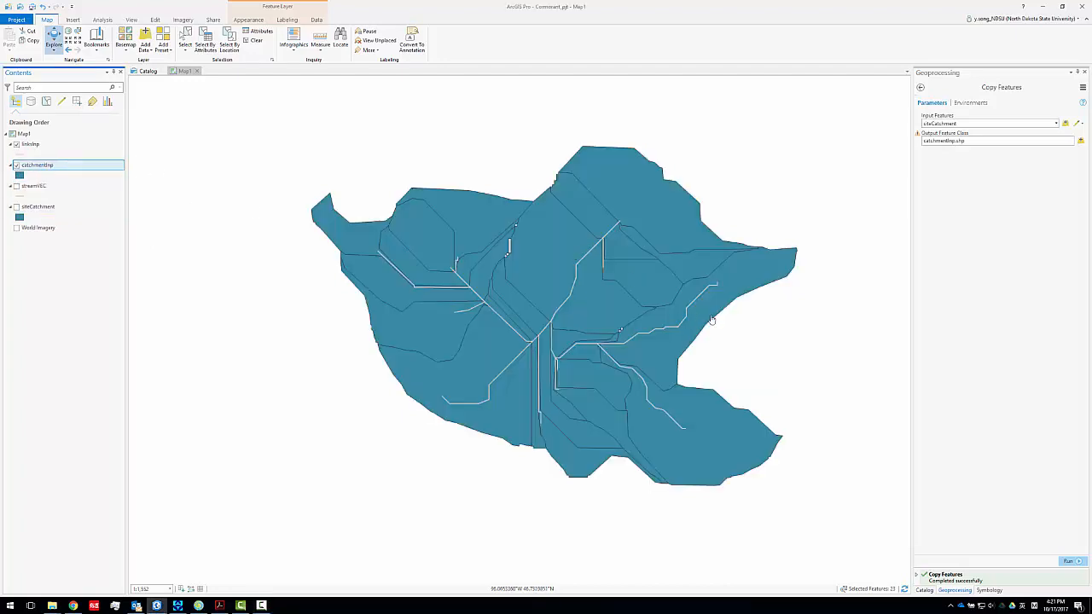
scroll(592, 219, "up", 3)
scroll(630, 291, "down", 3)
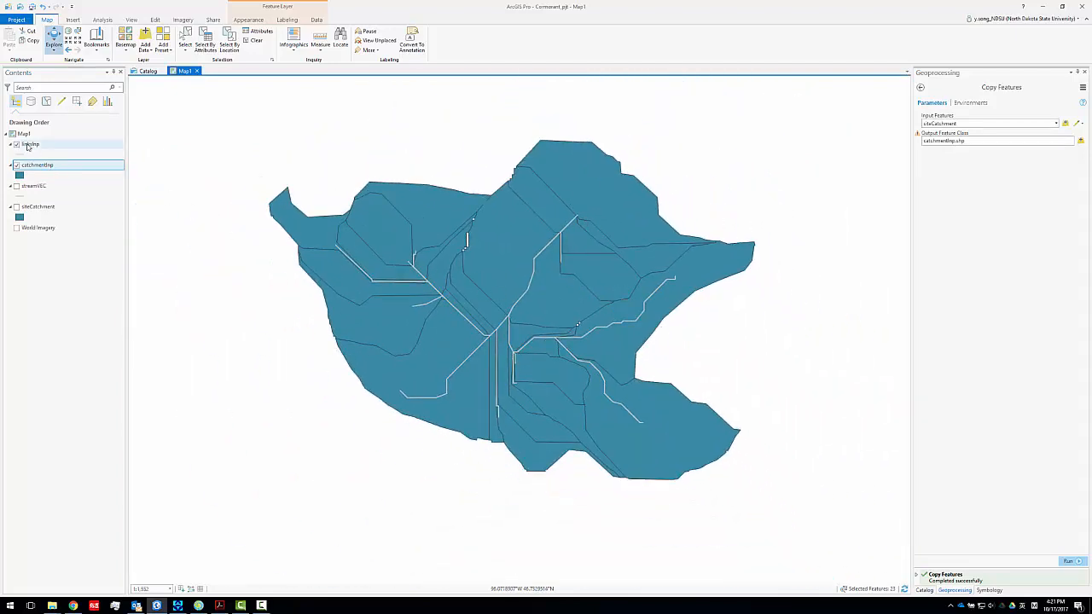
Open the attribute table of the linksInp layer
left_click(26, 145)
right_click(26, 144)
left_click(57, 183)
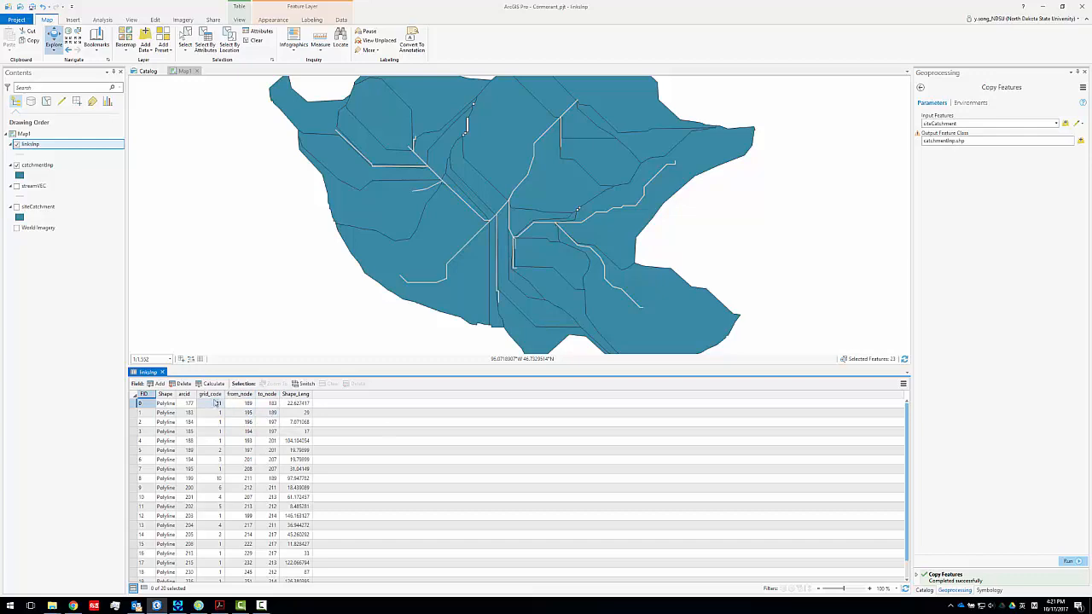
Look at the example study area map in SWMM, and examine the stream junctions and link ends in the ArcGIS Pro map
left_click_drag(450, 268, 422, 273)
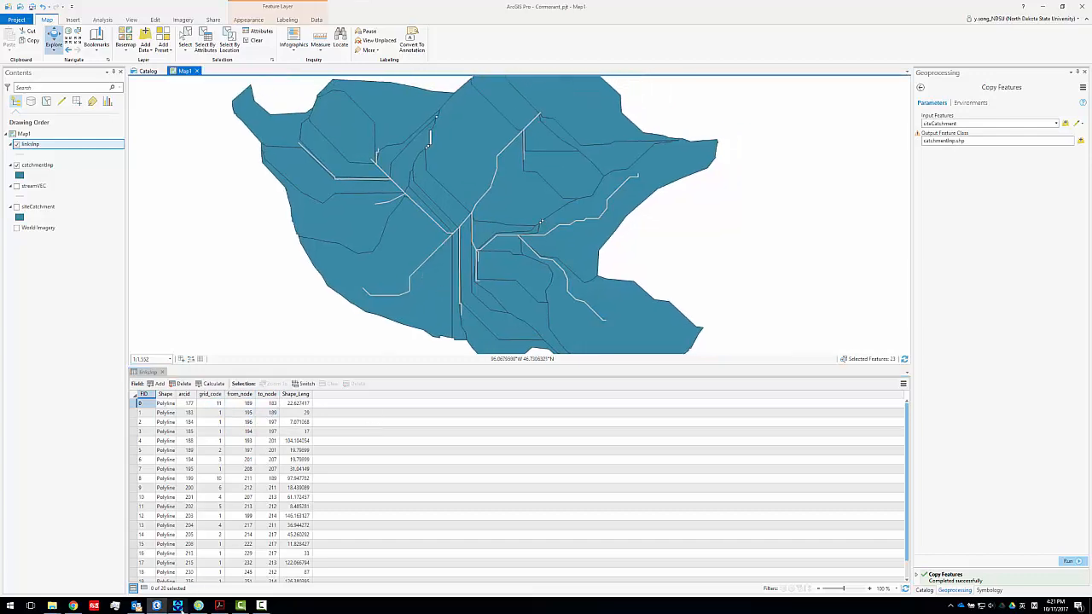
left_click(178, 606)
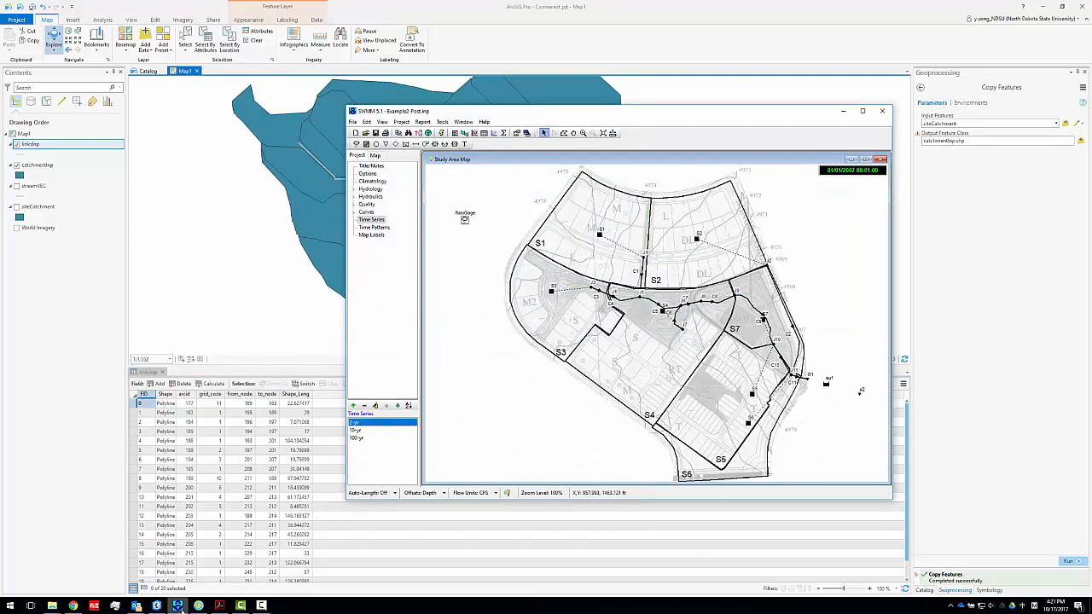
left_click(178, 606)
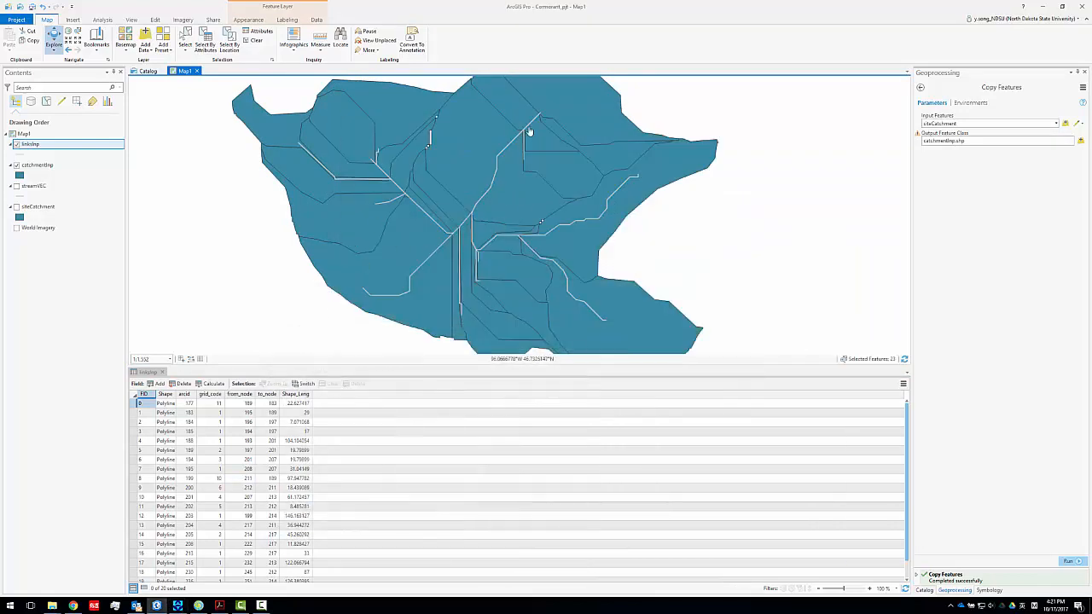
left_click_drag(488, 226, 478, 216)
scroll(432, 231, "up", 4)
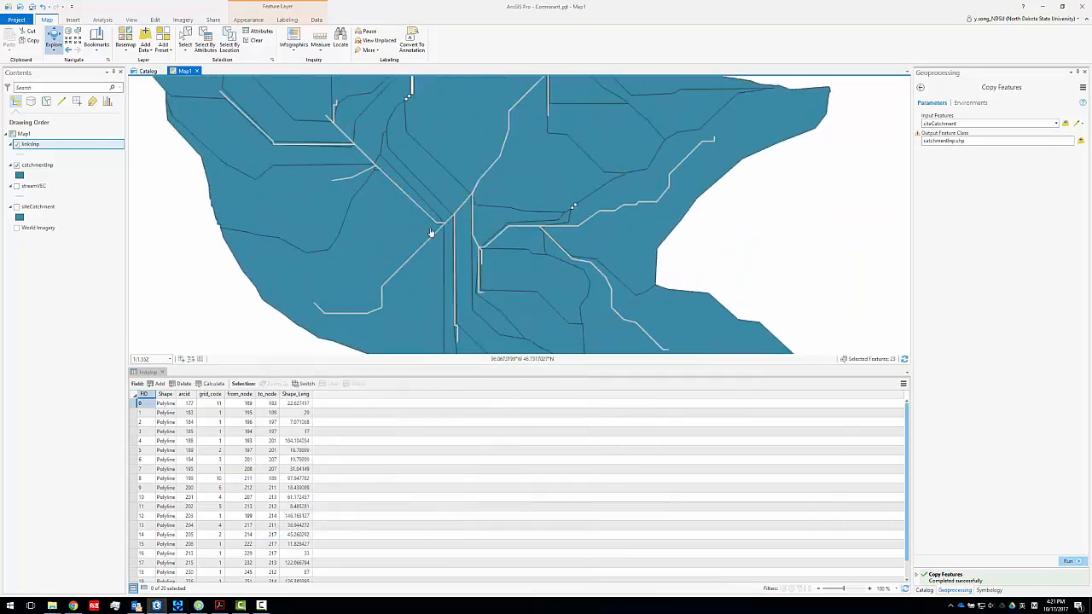
scroll(453, 227, "down", 4)
scroll(524, 237, "up", 3)
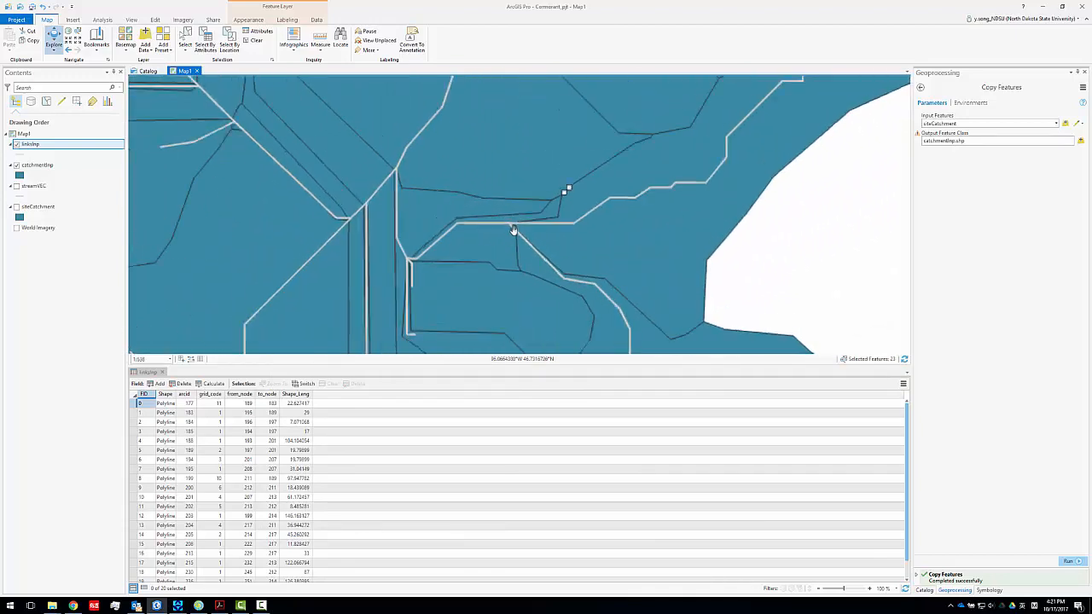
scroll(519, 237, "down", 5)
scroll(520, 237, "up", 3)
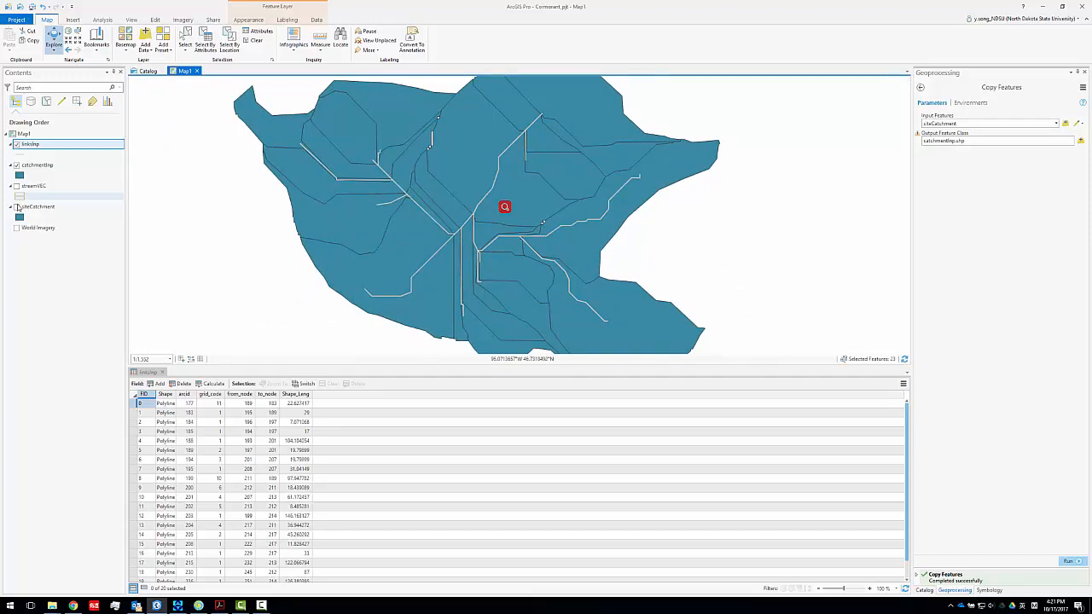
Minimize SWMM and switch to inp.PINS, placing its window over the lower part of the map
left_click(177, 606)
left_click(843, 111)
left_click(199, 605)
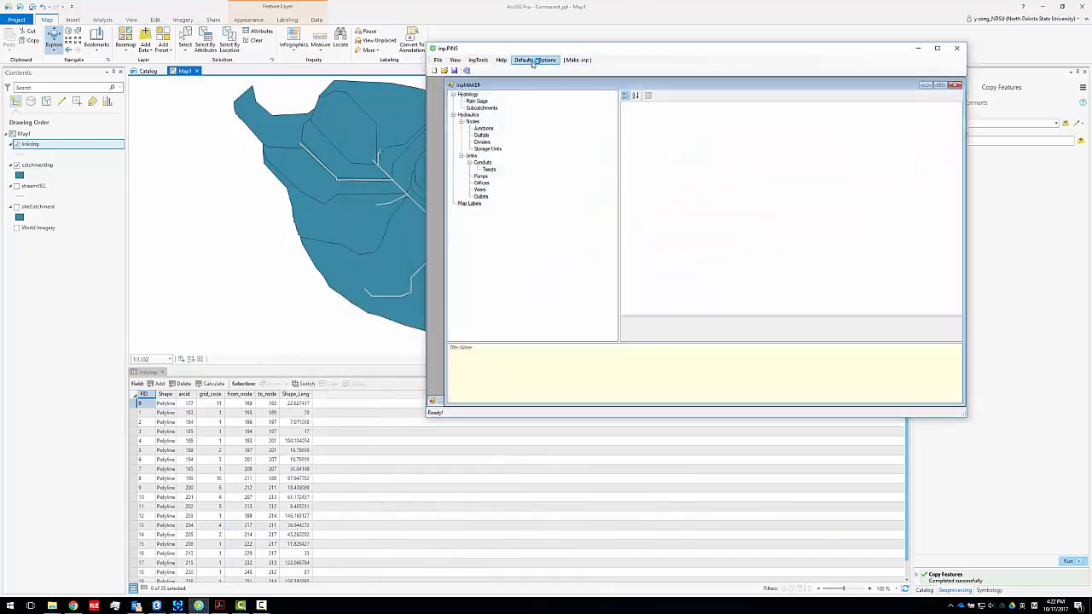
left_click_drag(546, 48, 378, 188)
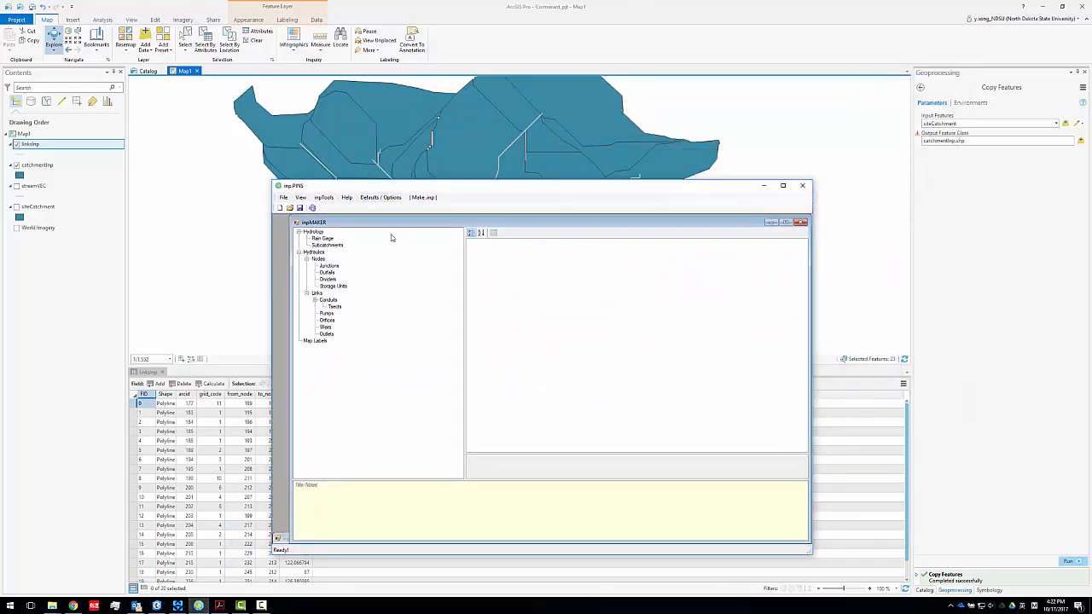
Create a node shapefile named nodesInp from the linksInp shapefile in the shapefiles folder, with a snap tolerance of 0.1
left_click(322, 200)
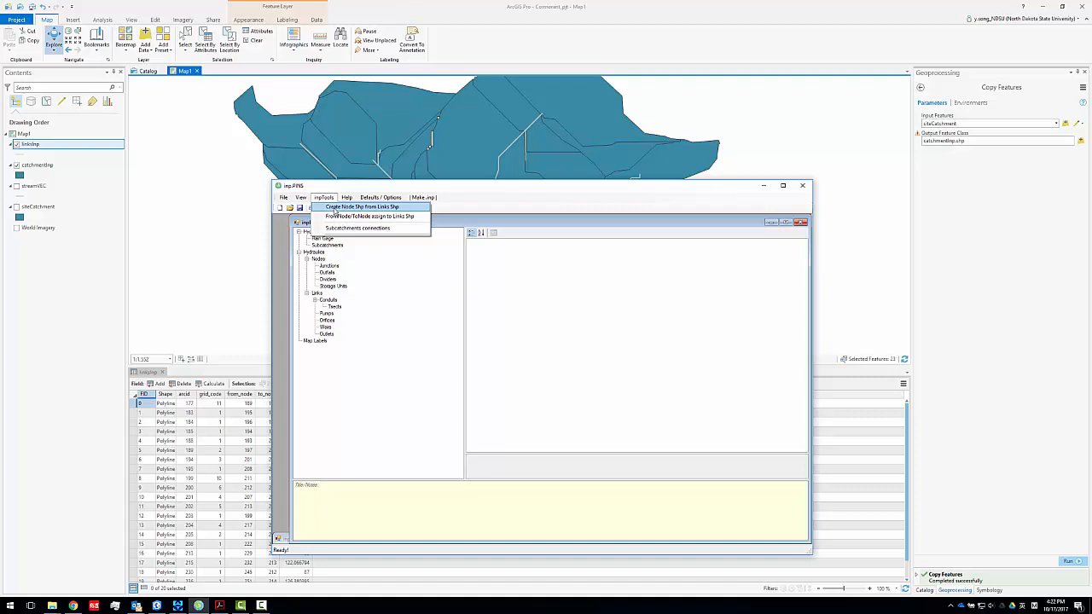
left_click(336, 209)
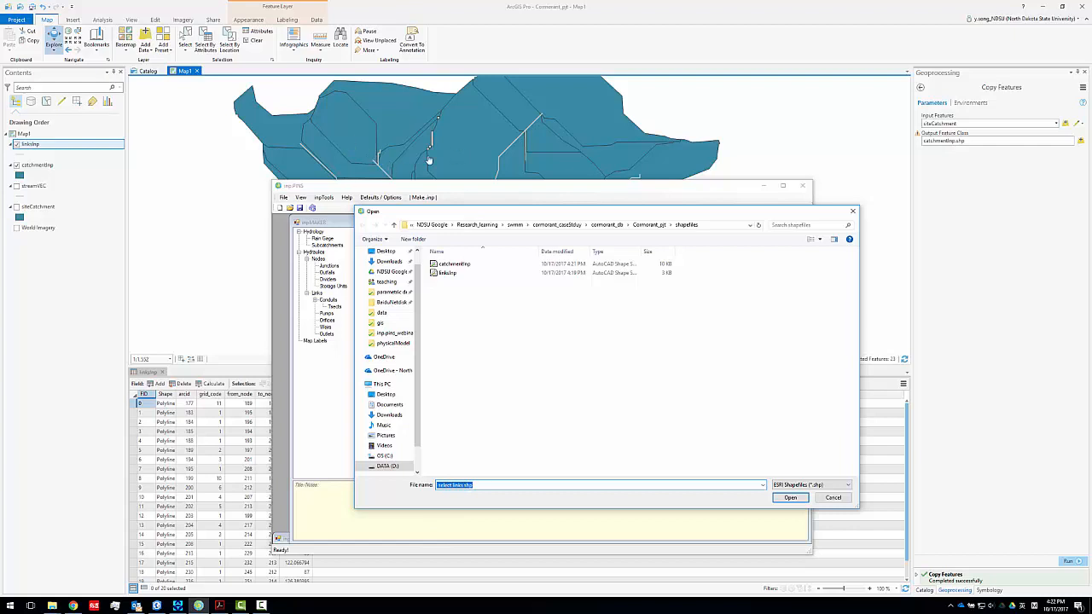
left_click(447, 273)
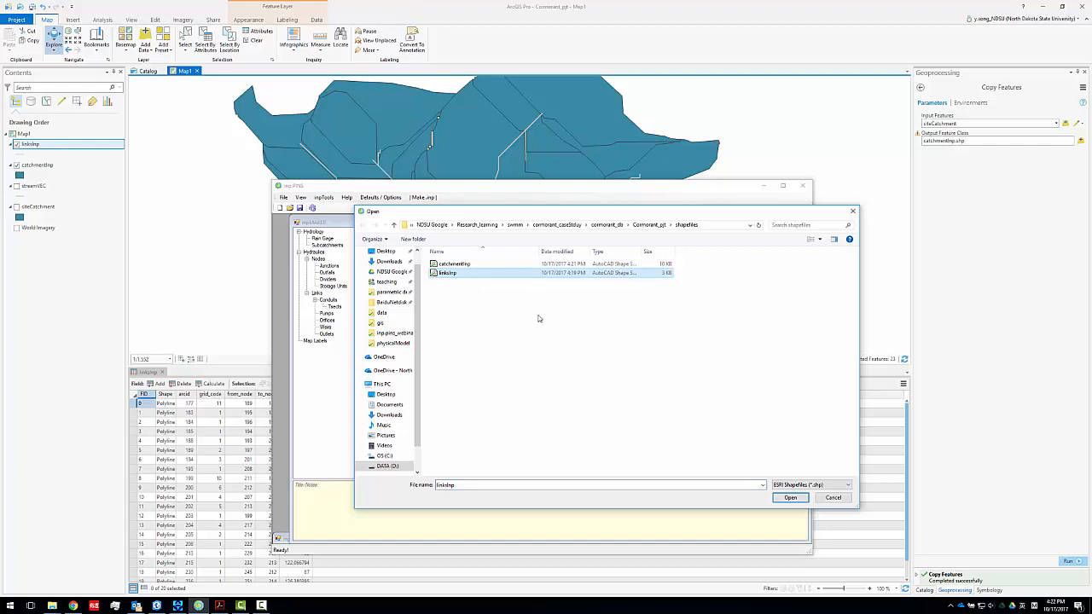
left_click(791, 497)
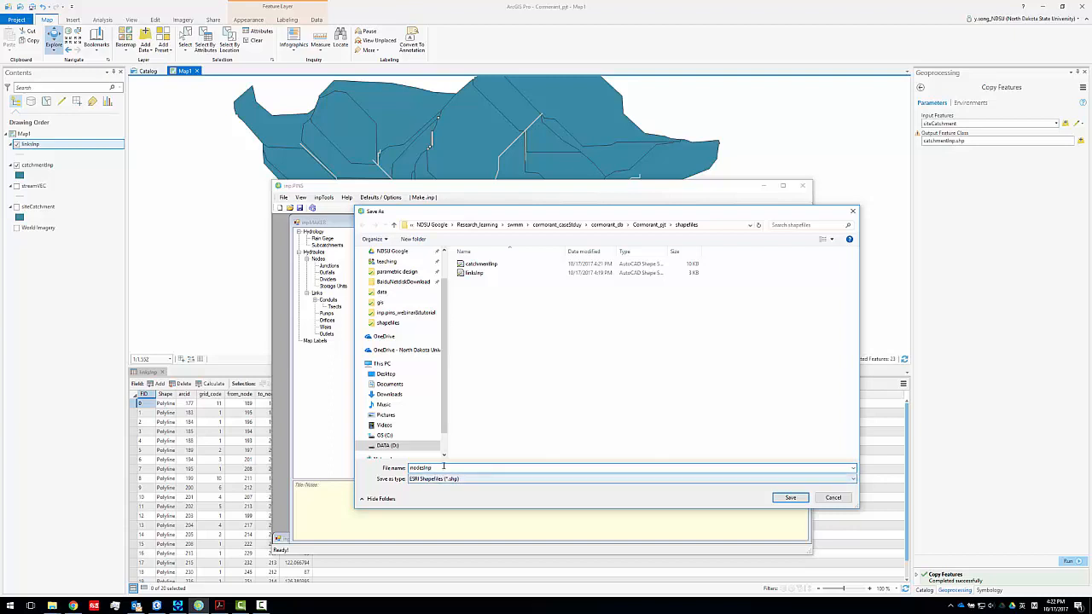
left_click(790, 499)
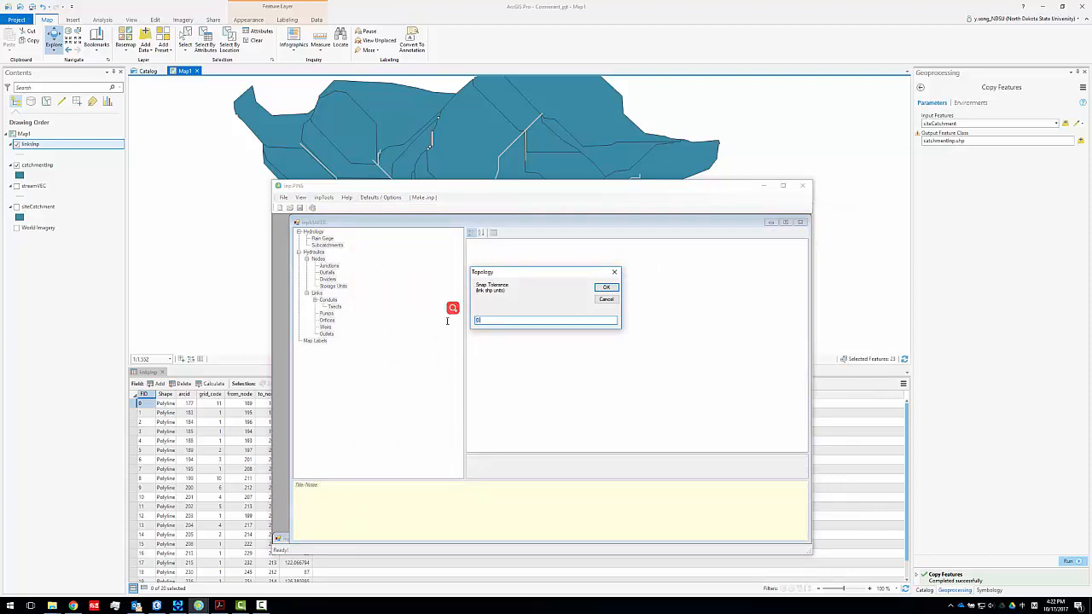
type("0.1")
left_click(605, 288)
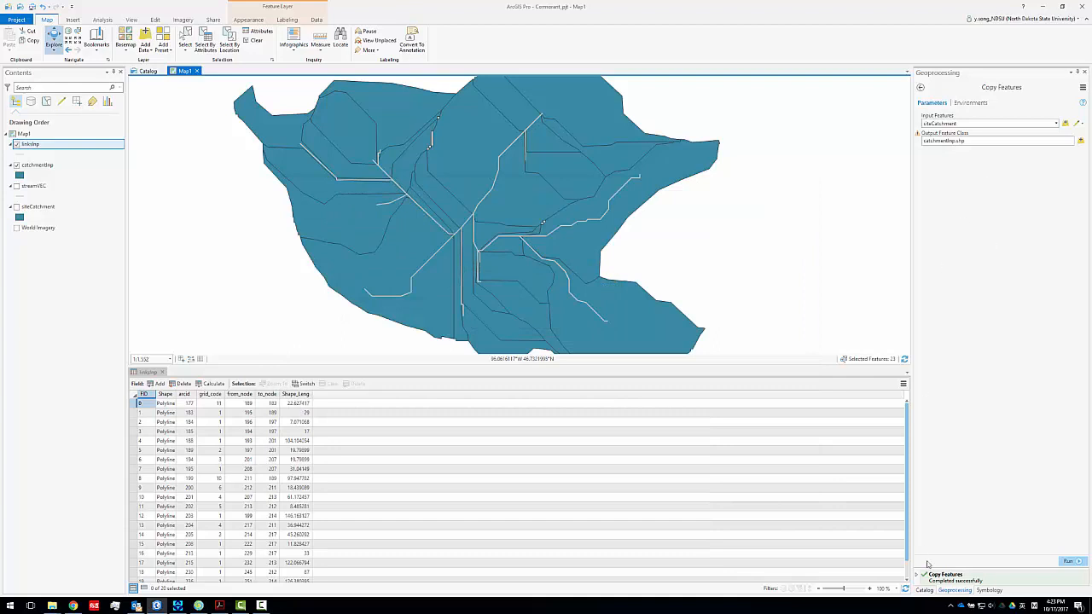
Refresh the project's shapefiles folder and add nodesInp.shp to the map above the linksInp layer
left_click(924, 590)
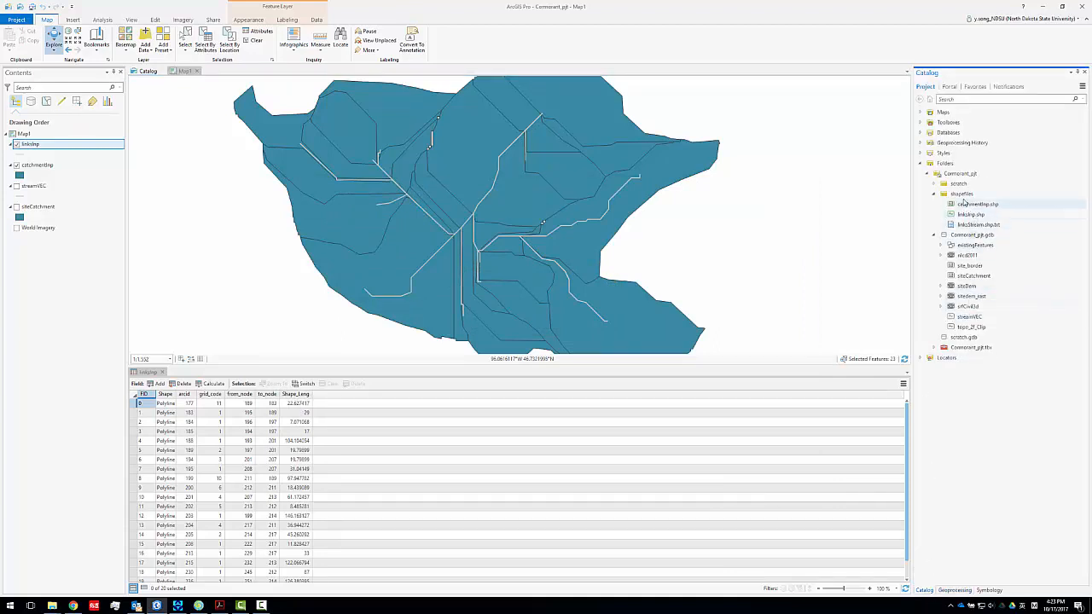
right_click(961, 194)
left_click(930, 223)
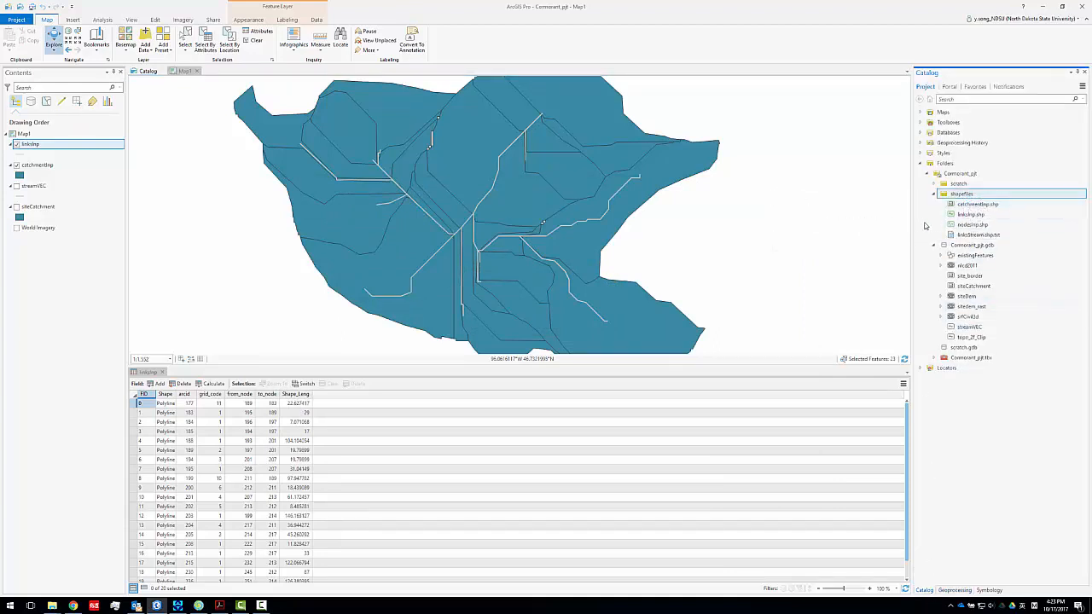
left_click(979, 225)
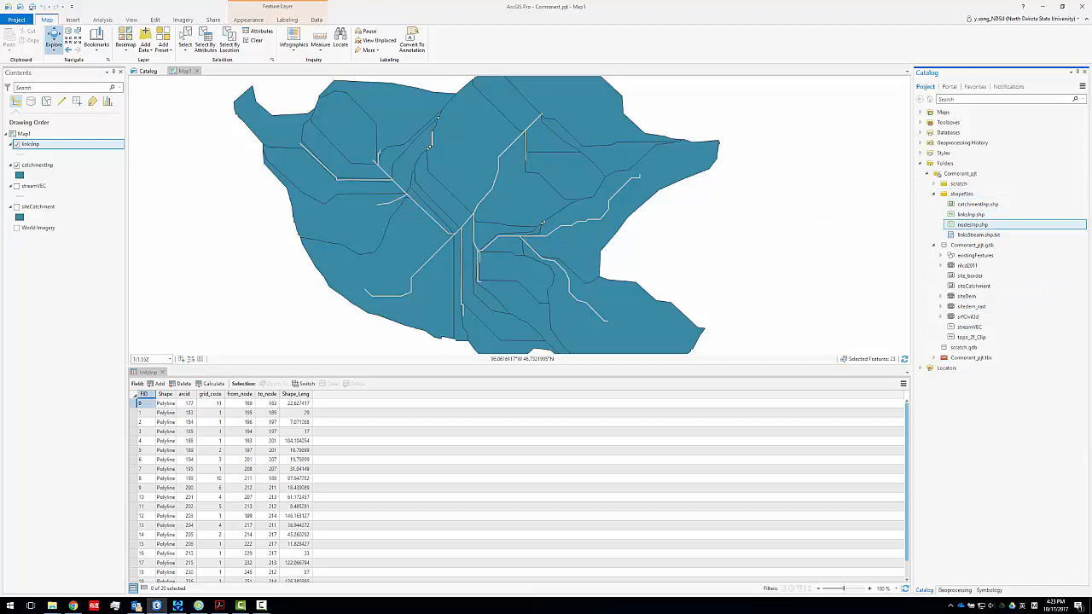
left_click_drag(979, 224, 59, 145)
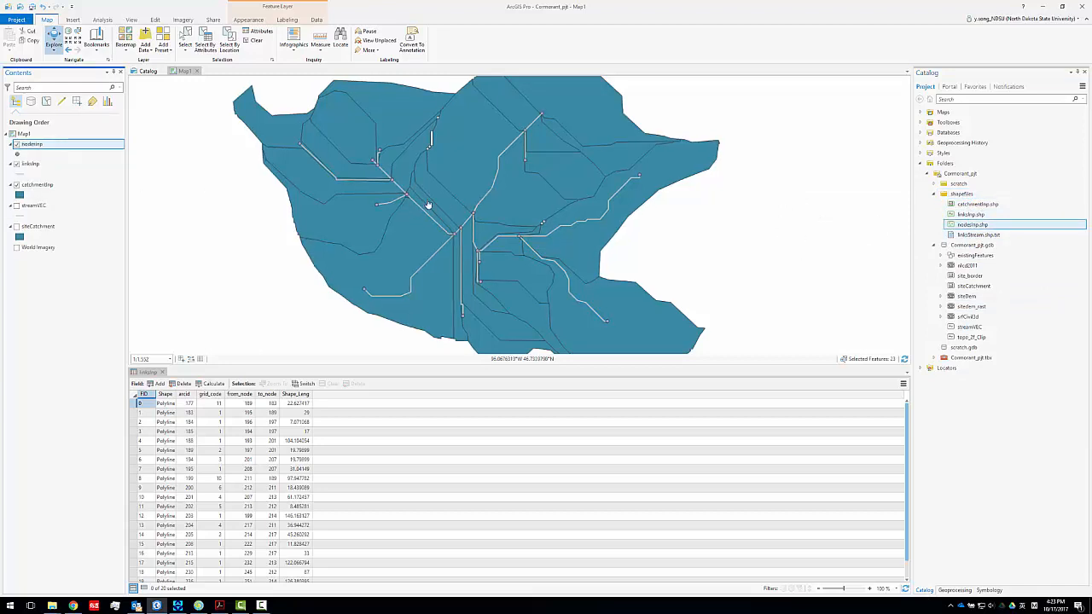
Turn on labels for the nodesInp layer on the map
scroll(510, 227, "up", 6)
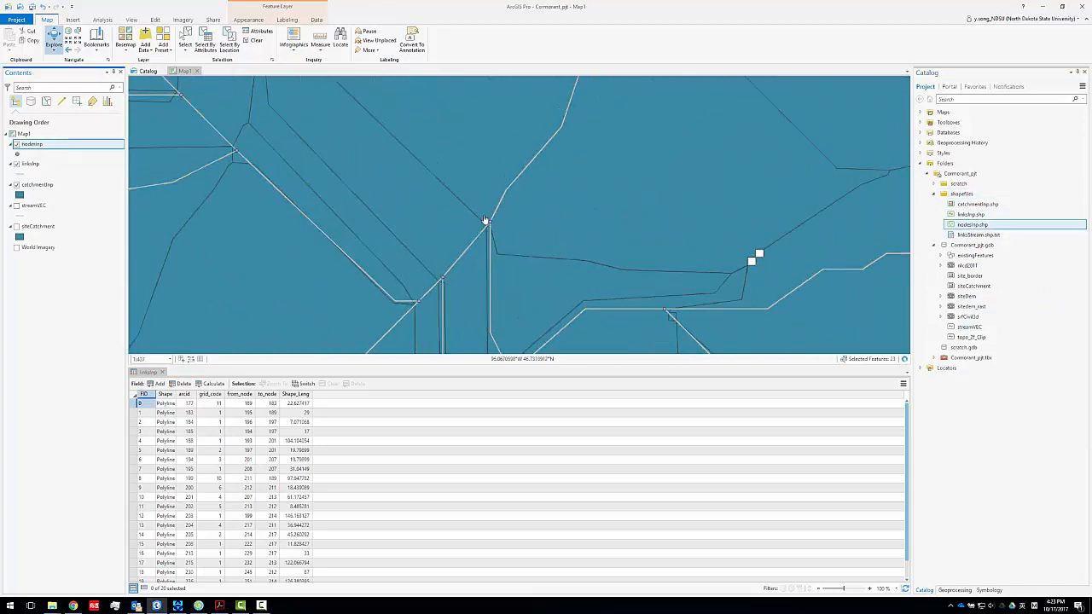
scroll(489, 251, "down", 8)
scroll(490, 254, "up", 2)
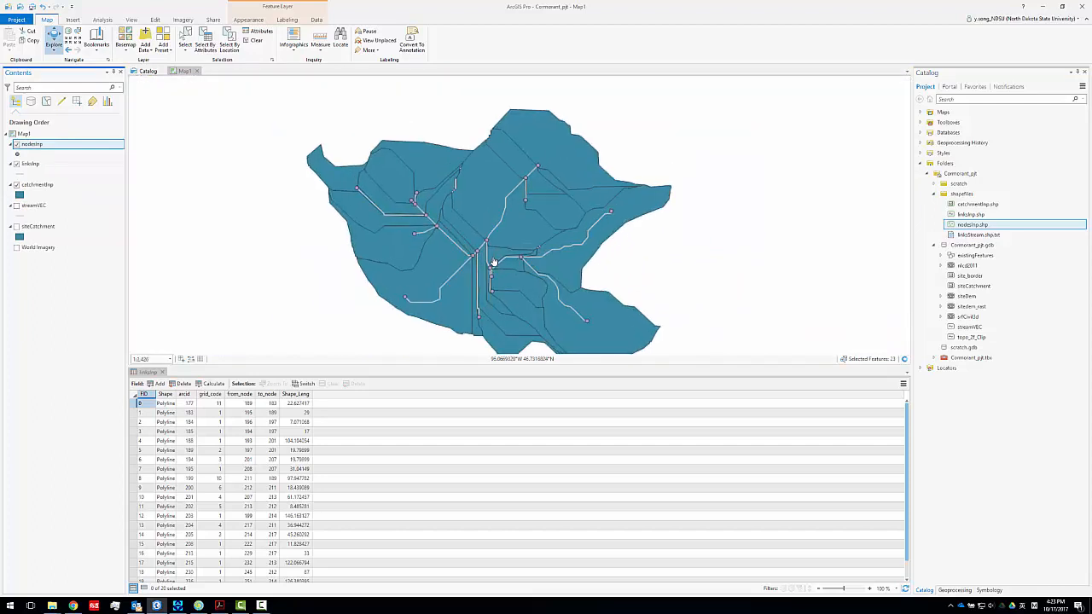
right_click(48, 145)
left_click(77, 276)
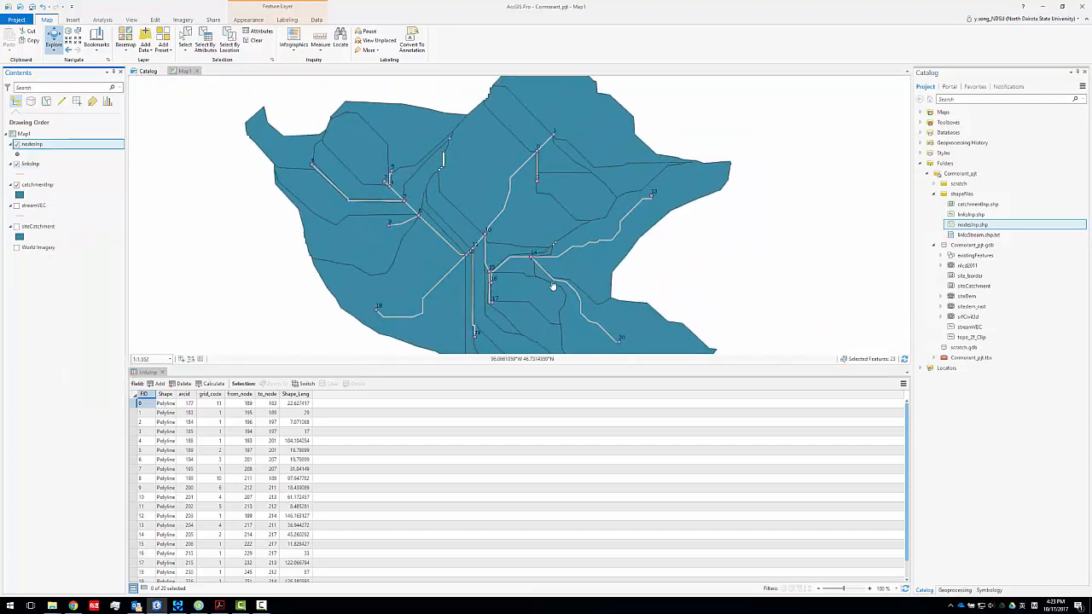
Examine the labelled nodes along the stream links across the catchment map
scroll(550, 285, "down", 2)
scroll(533, 221, "up", 2)
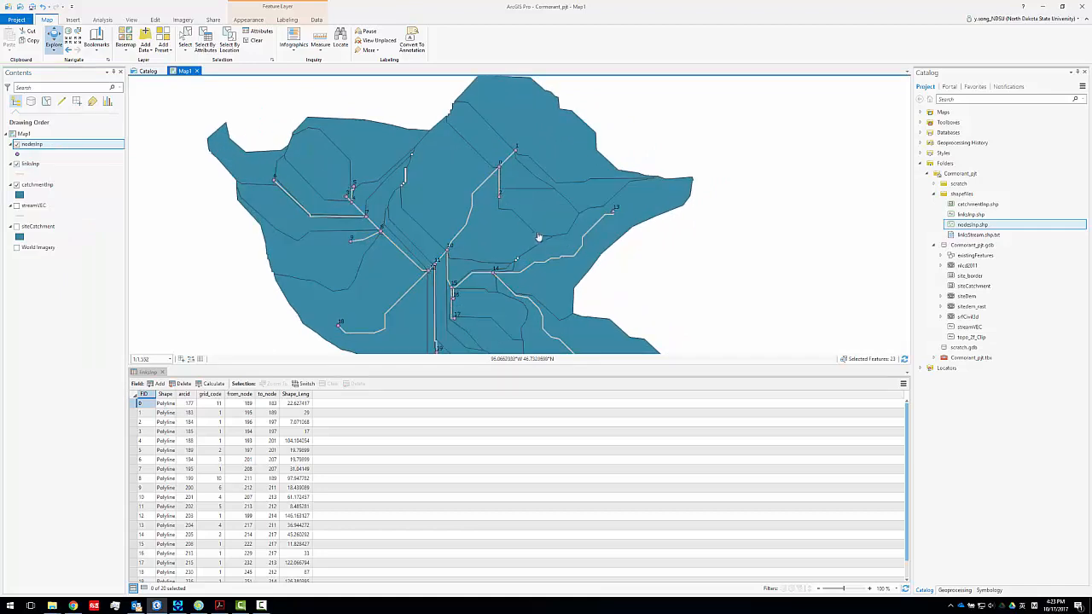
scroll(538, 232, "down", 2)
scroll(559, 229, "up", 2)
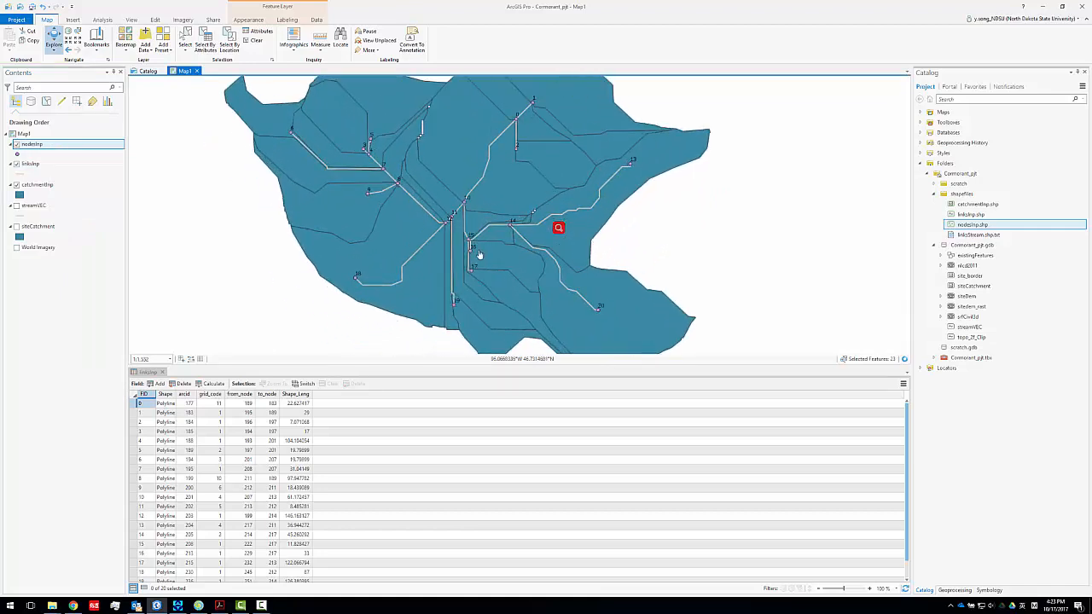
scroll(486, 239, "down", 2)
scroll(492, 223, "up", 2)
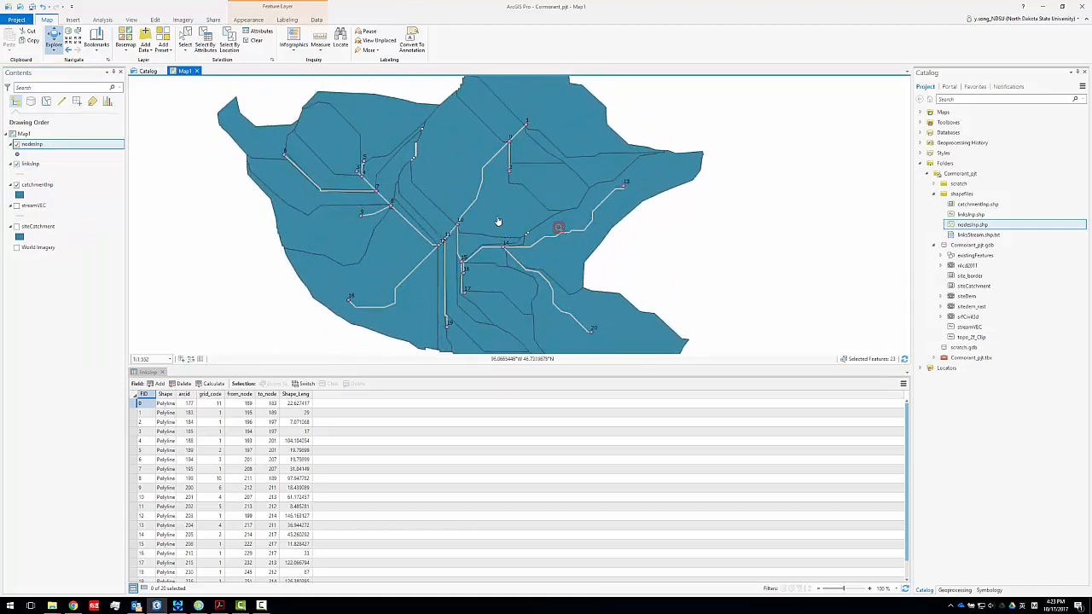
scroll(499, 221, "down", 2)
scroll(491, 222, "up", 2)
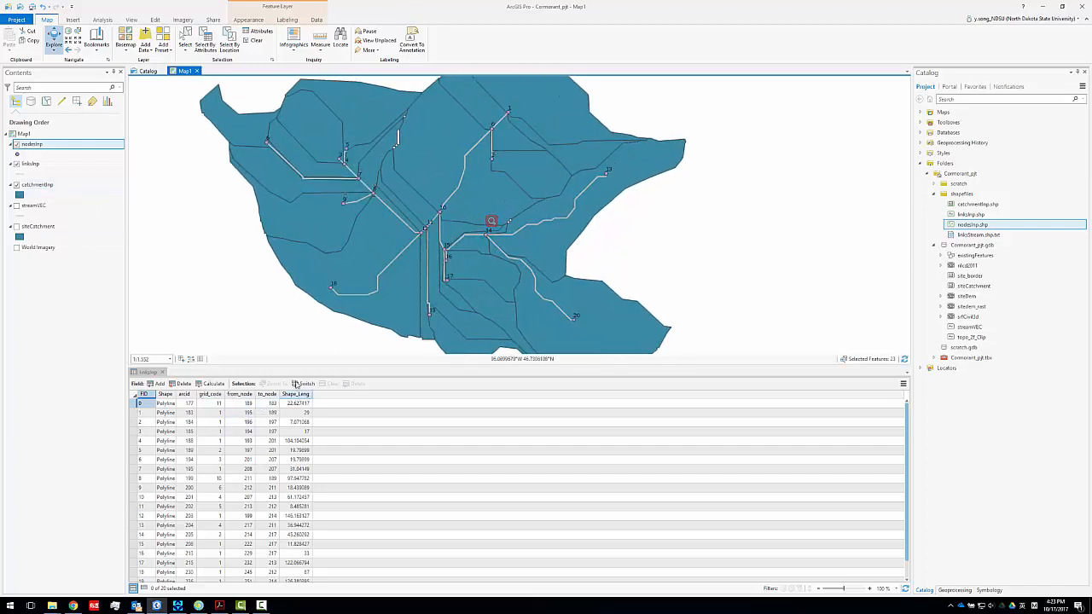
Switch to inp.PINS and start the FromNode/ToNode assignment with linksInp as the links shapefile and nodesInp as the nodes shapefile
left_click(198, 606)
left_click(324, 198)
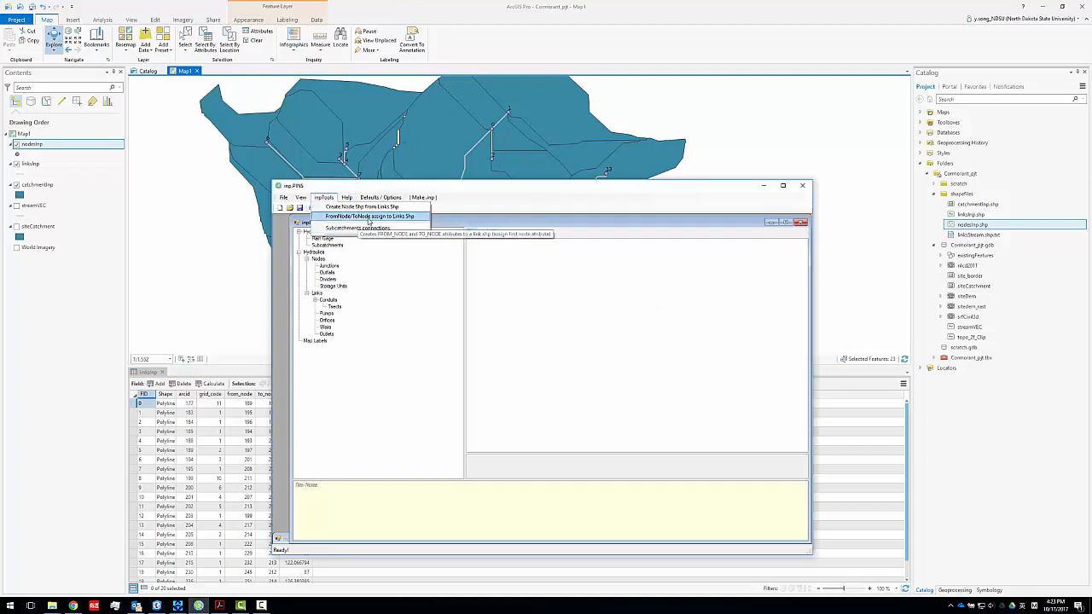
left_click_drag(406, 185, 637, 116)
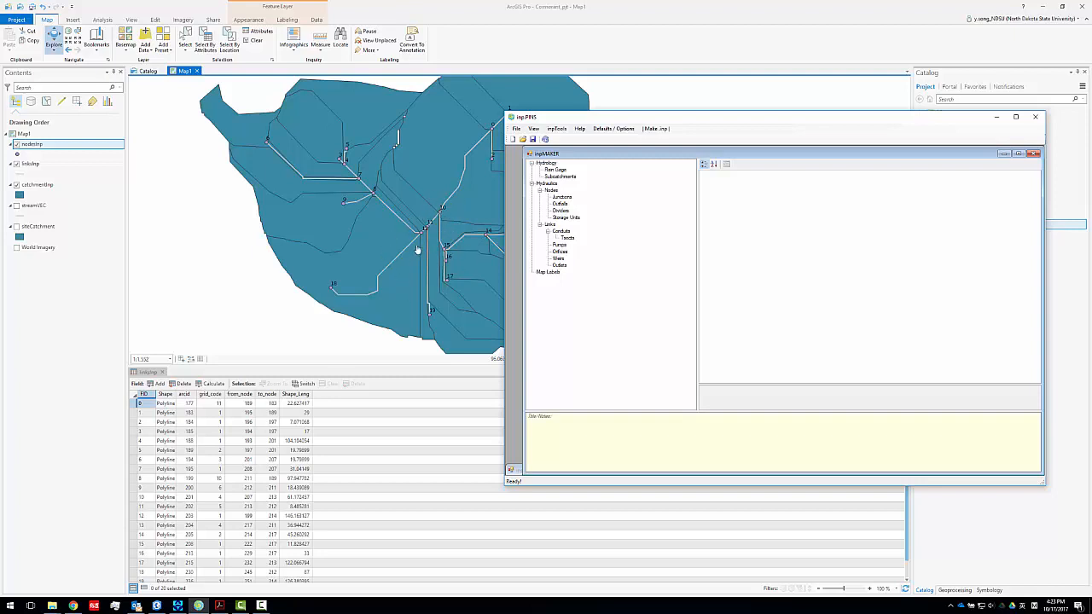
left_click(556, 128)
left_click(569, 148)
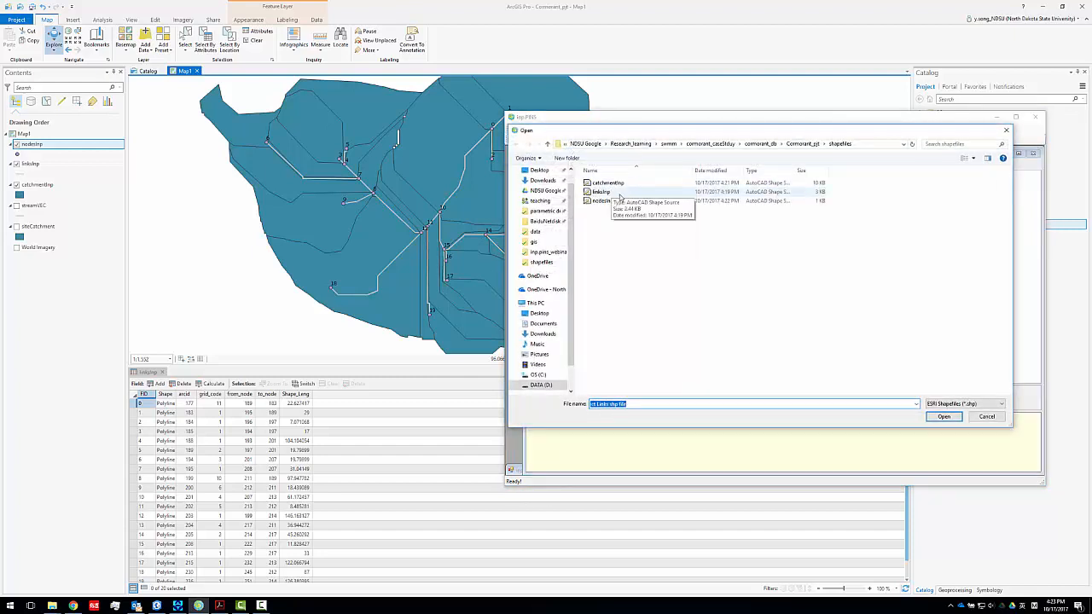
left_click(620, 195)
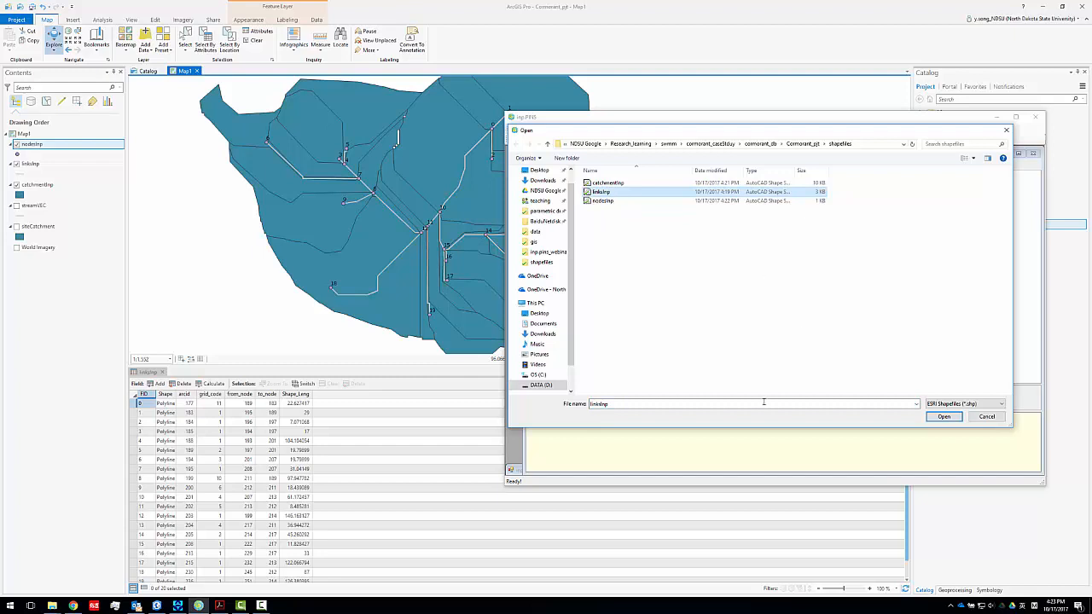
left_click(944, 416)
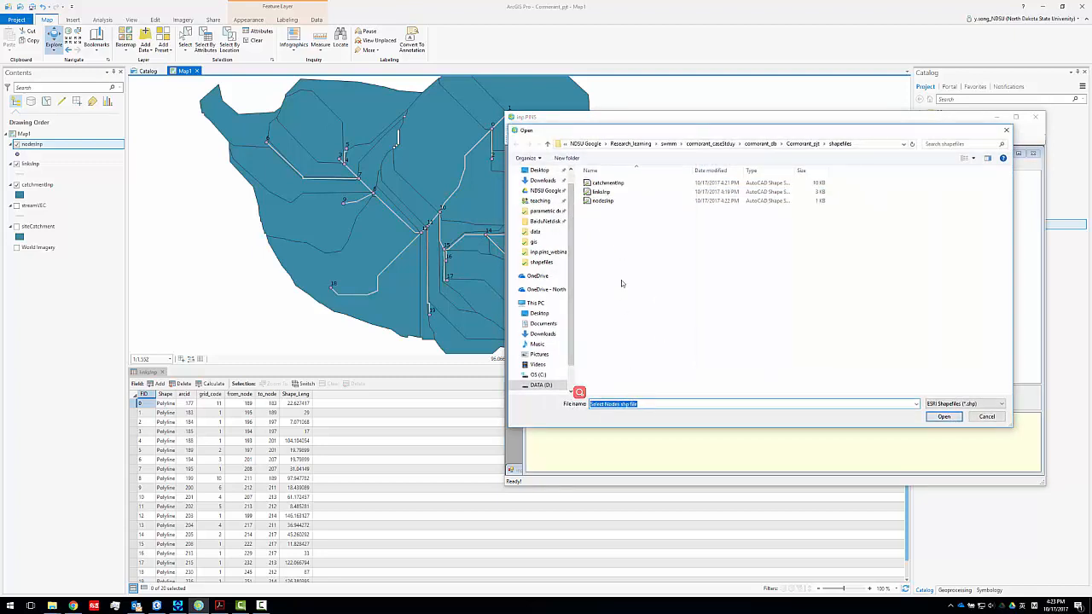
left_click(609, 201)
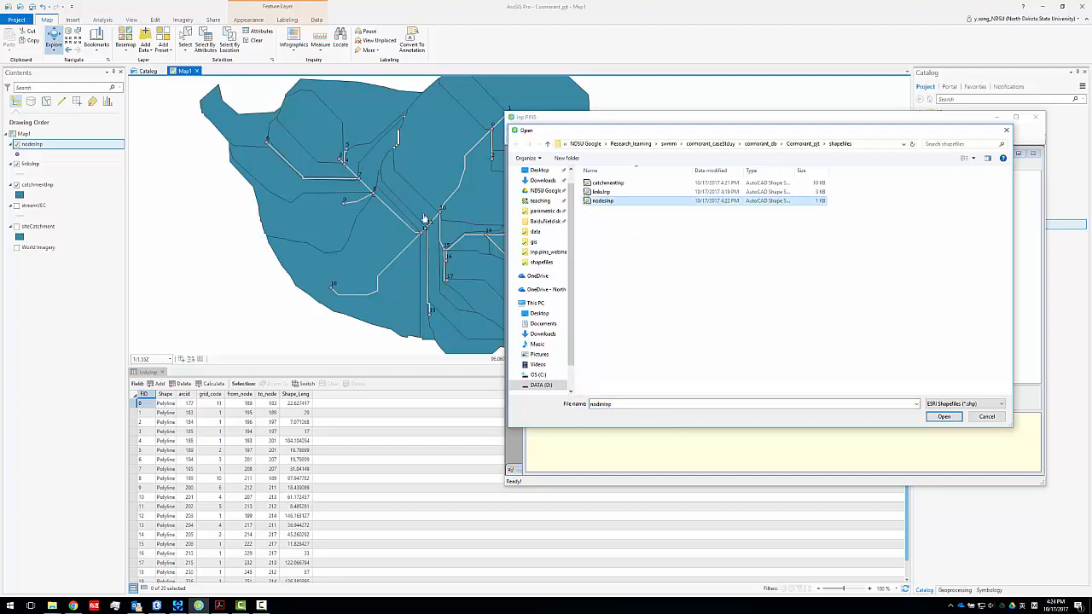
left_click(951, 418)
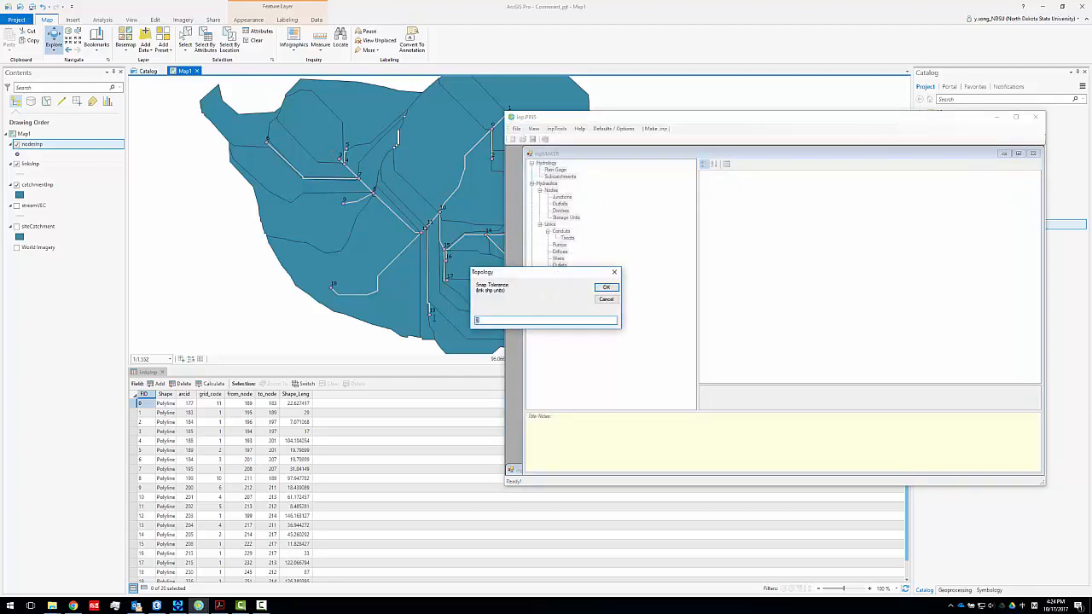
Set the snap tolerance to 0.1 and specify the from-node and to-node column names for the links shapefile
type("0.1")
left_click(605, 288)
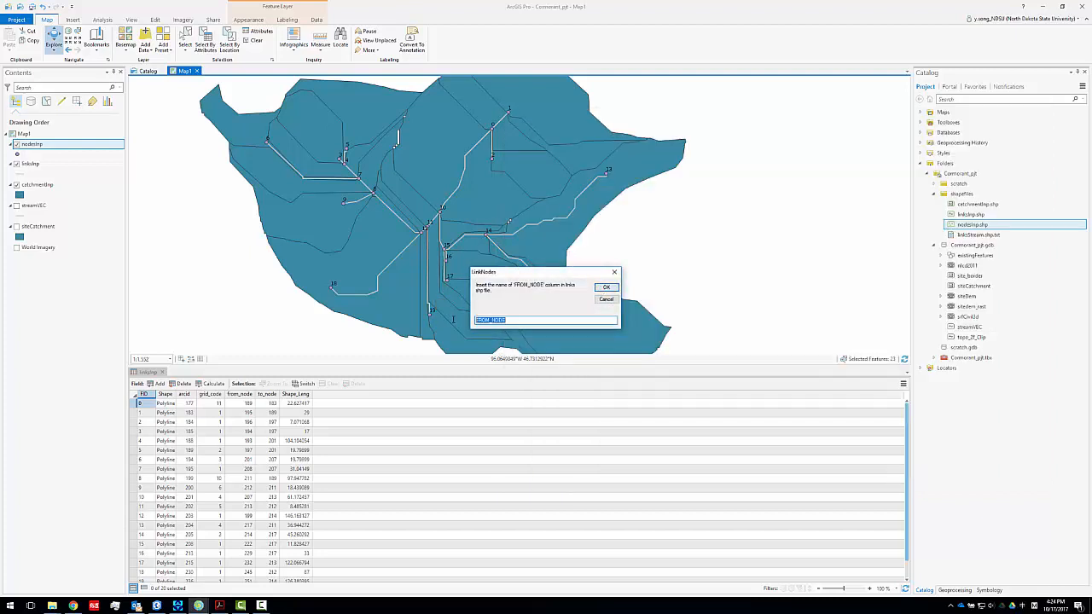
left_click(520, 325)
left_click(512, 320)
double_click(496, 321)
left_click(510, 320)
left_click(606, 288)
left_click(514, 321)
type("no")
left_click(604, 287)
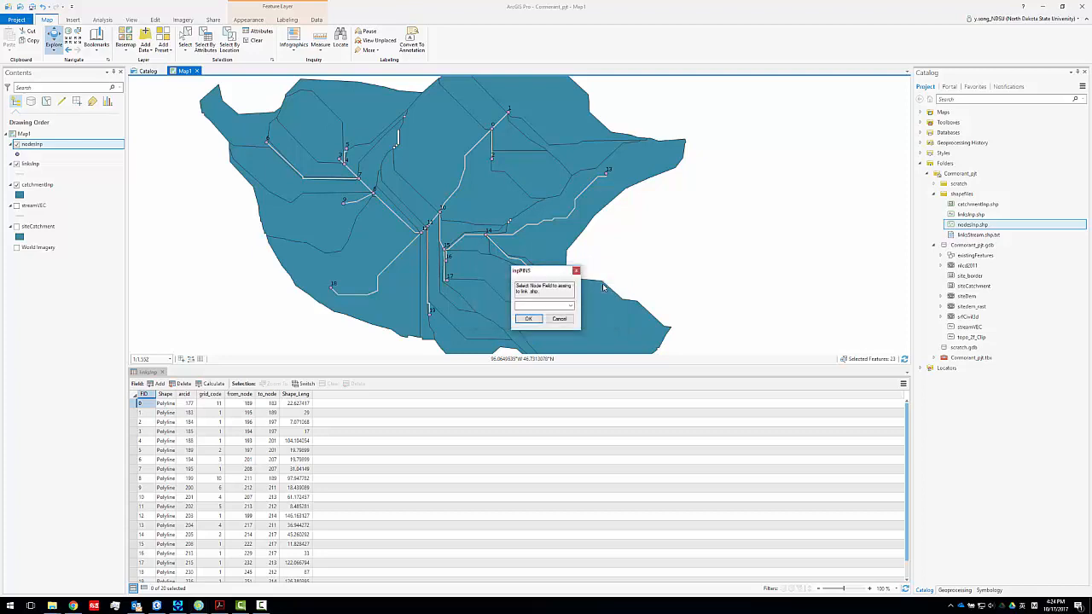
Check the node field choices for the link assignment, and open the nodesInp attribute table in ArcGIS Pro to examine its fields
left_click(571, 306)
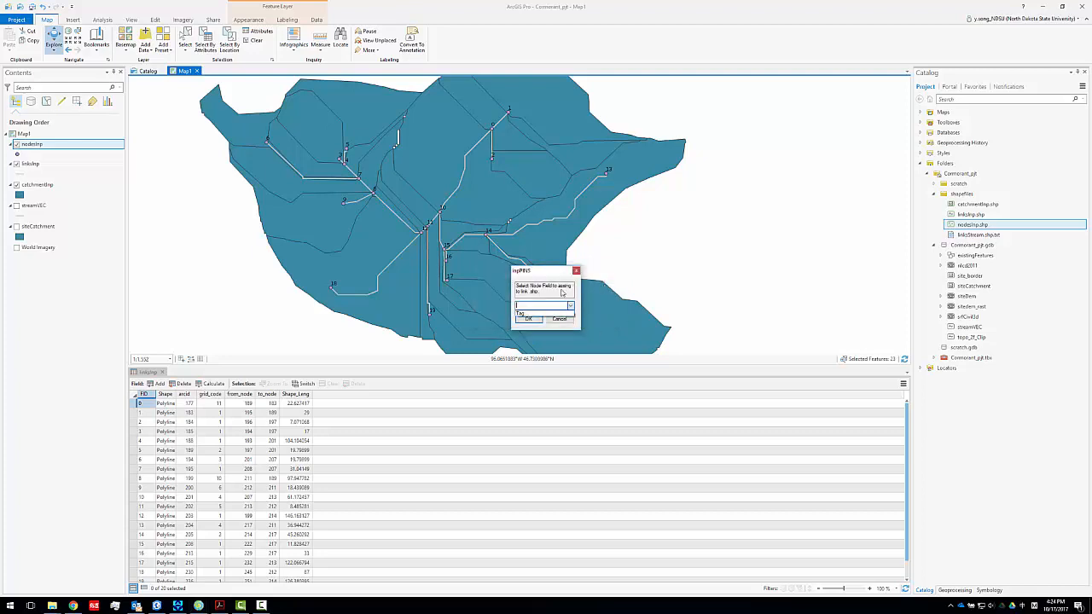
key("Down")
key("Return")
key("Return")
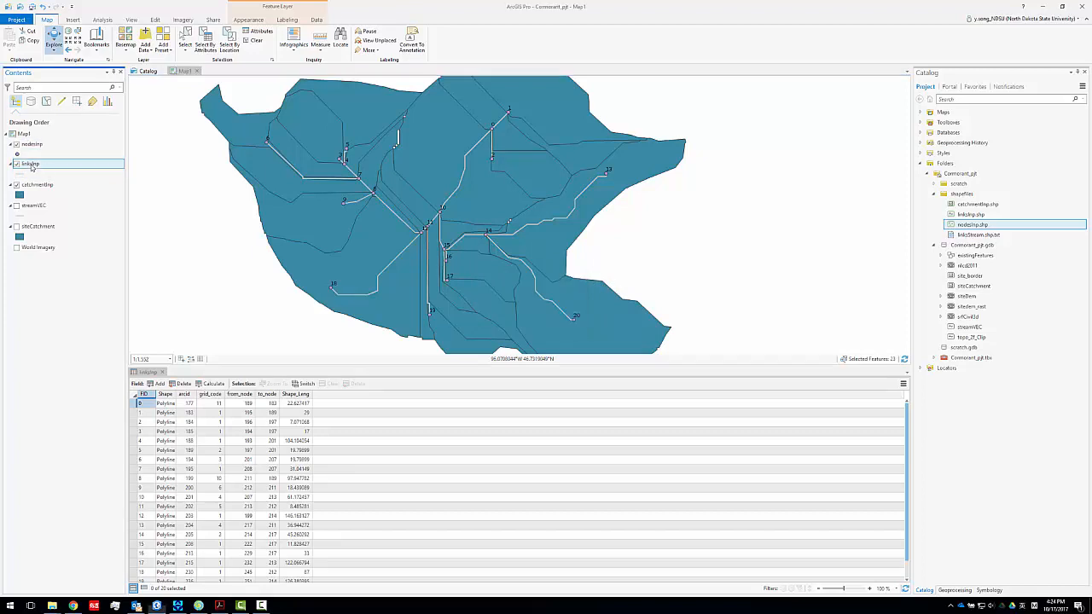
right_click(35, 146)
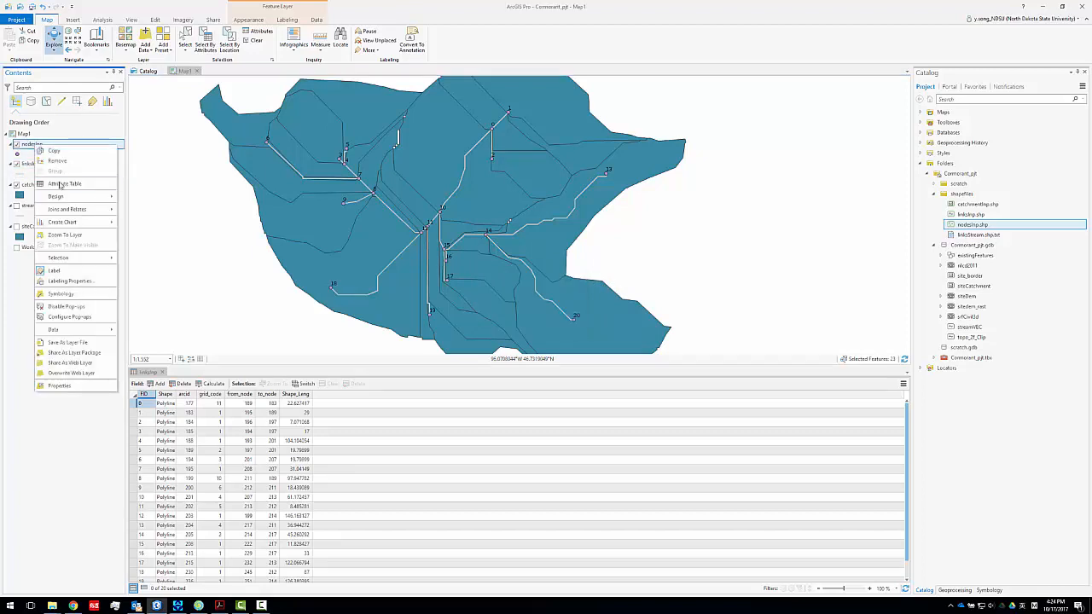
left_click(64, 184)
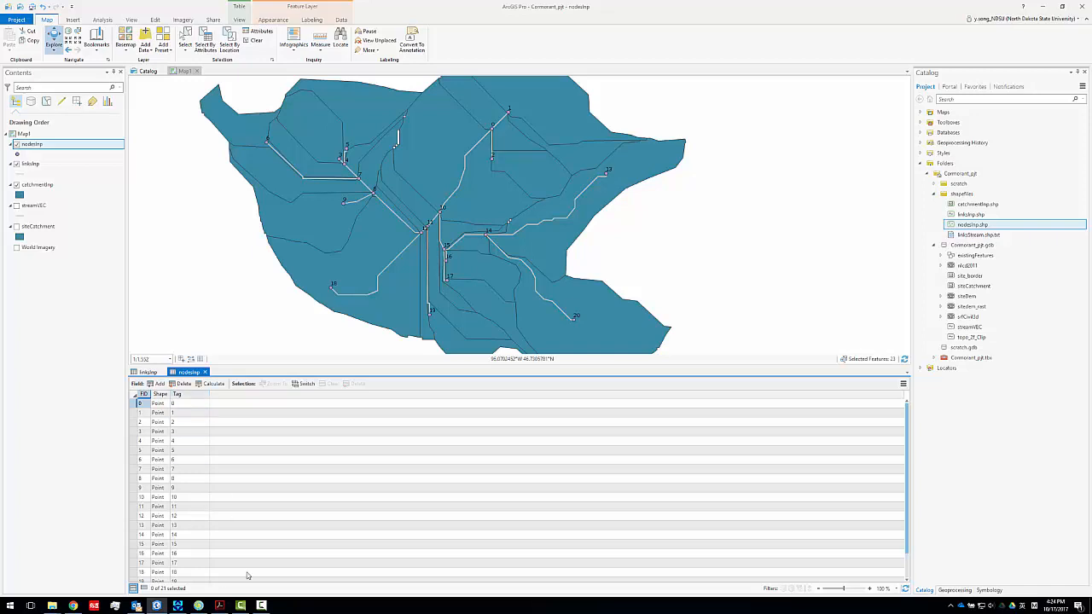
Minimize ArcGIS Pro, return to inp.PINS and assign the Tag node field to the links shapefile
left_click(201, 606)
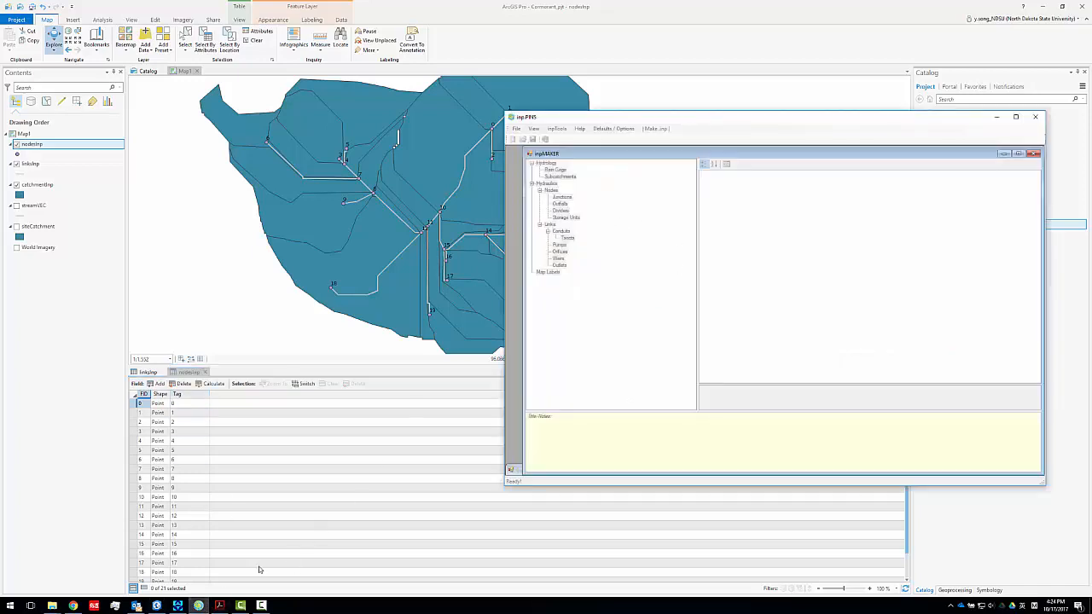
left_click(198, 606)
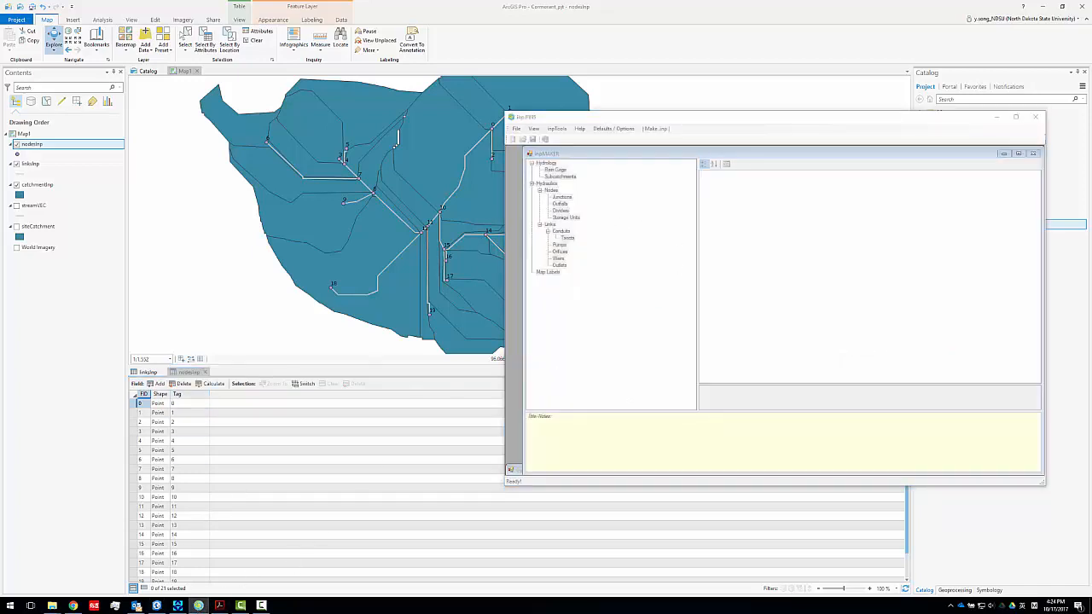
left_click(1043, 6)
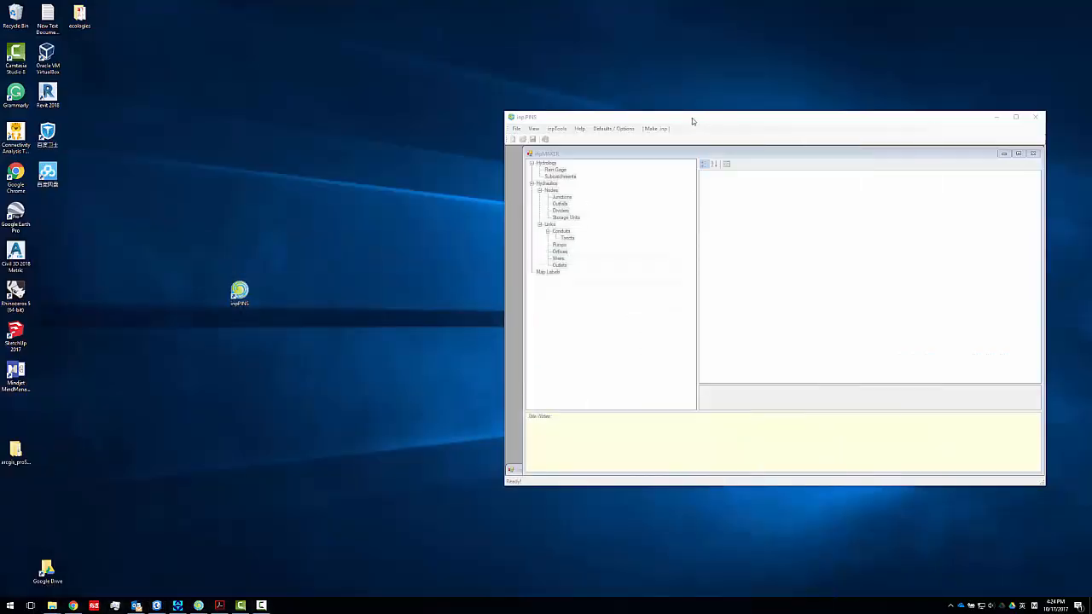
left_click(219, 605)
left_click(219, 605)
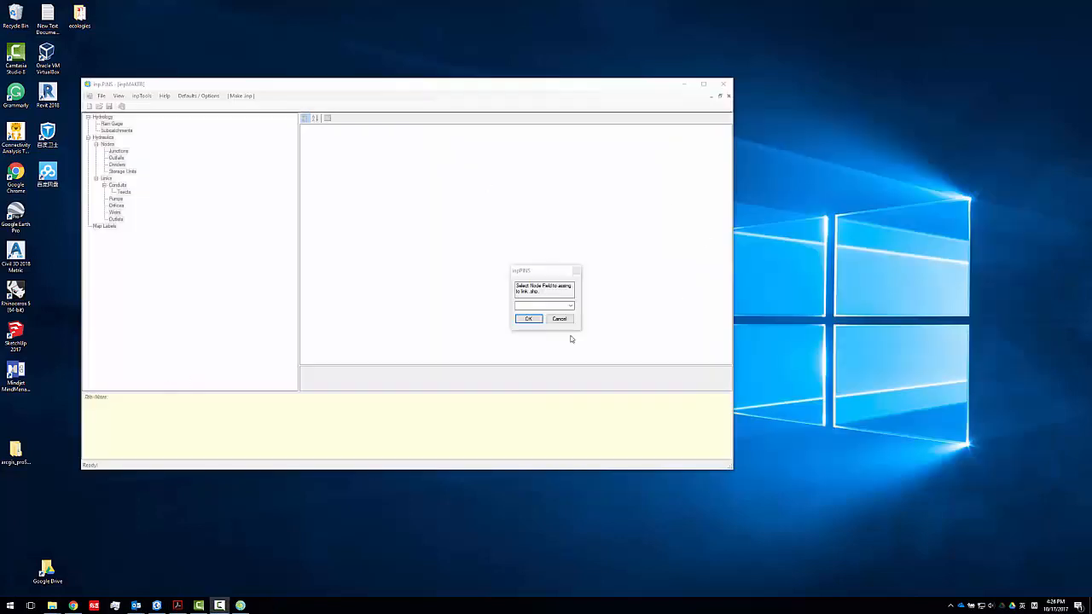
left_click(572, 305)
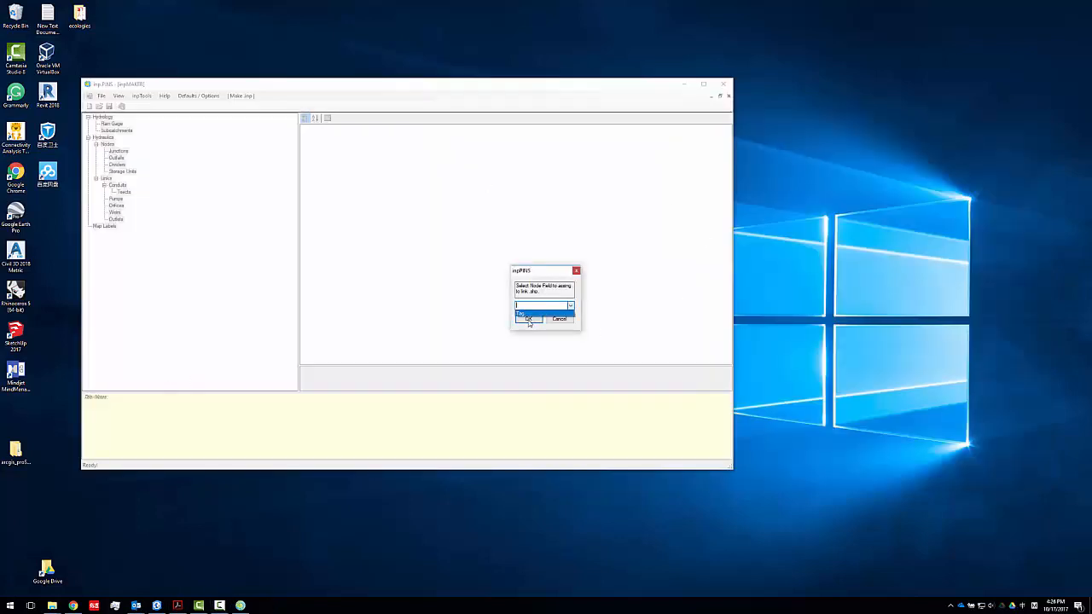
left_click(529, 318)
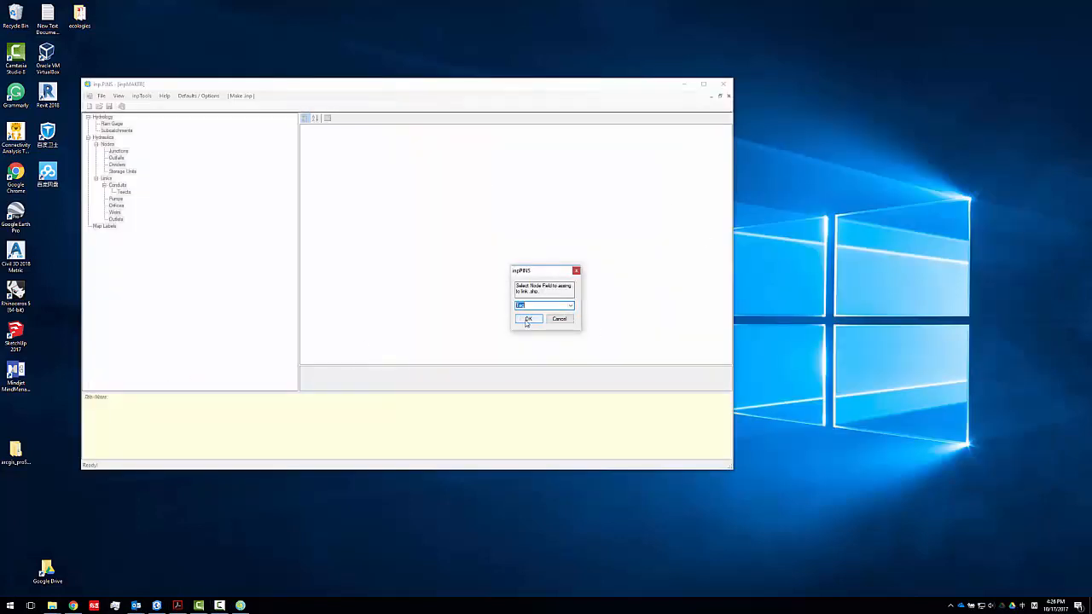
left_click(527, 319)
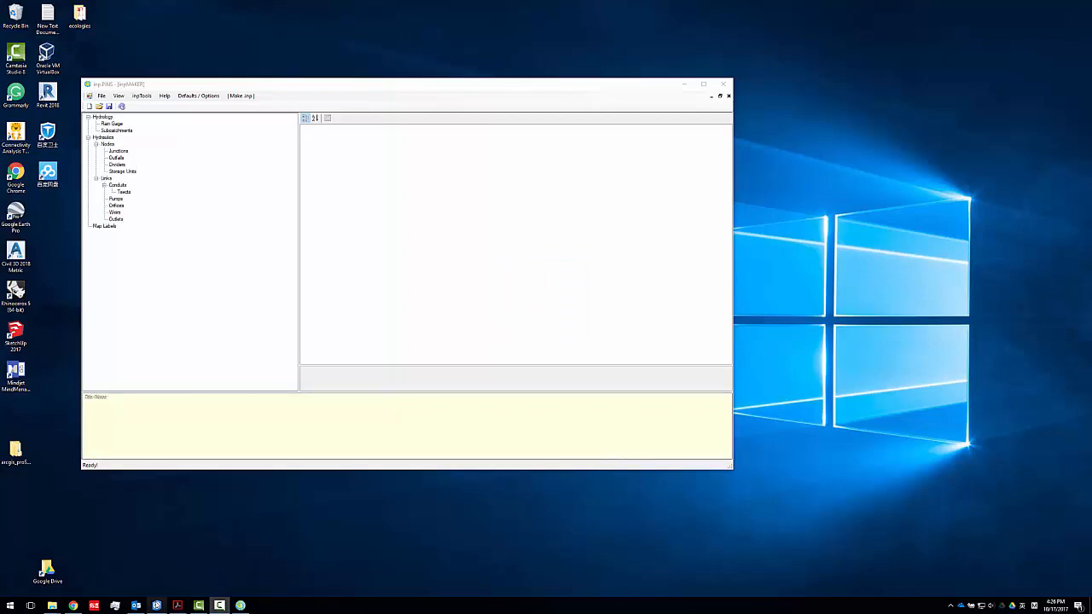
Switch to ArcGIS Pro, remove the linksInp layer from the map and add linksInp.shp back between nodesInp and catchmentInp
left_click(156, 605)
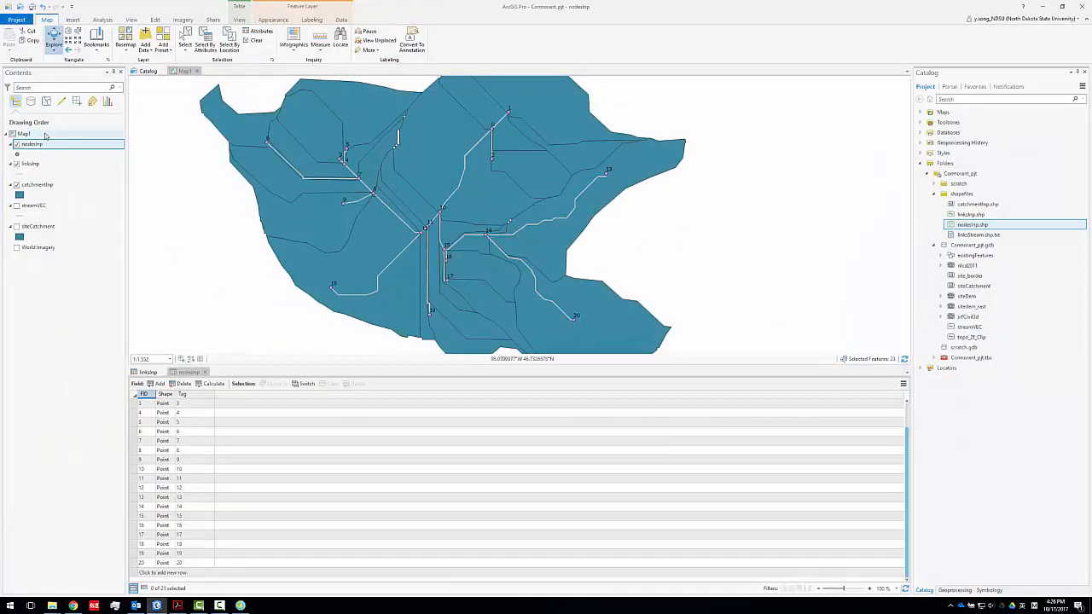
right_click(32, 164)
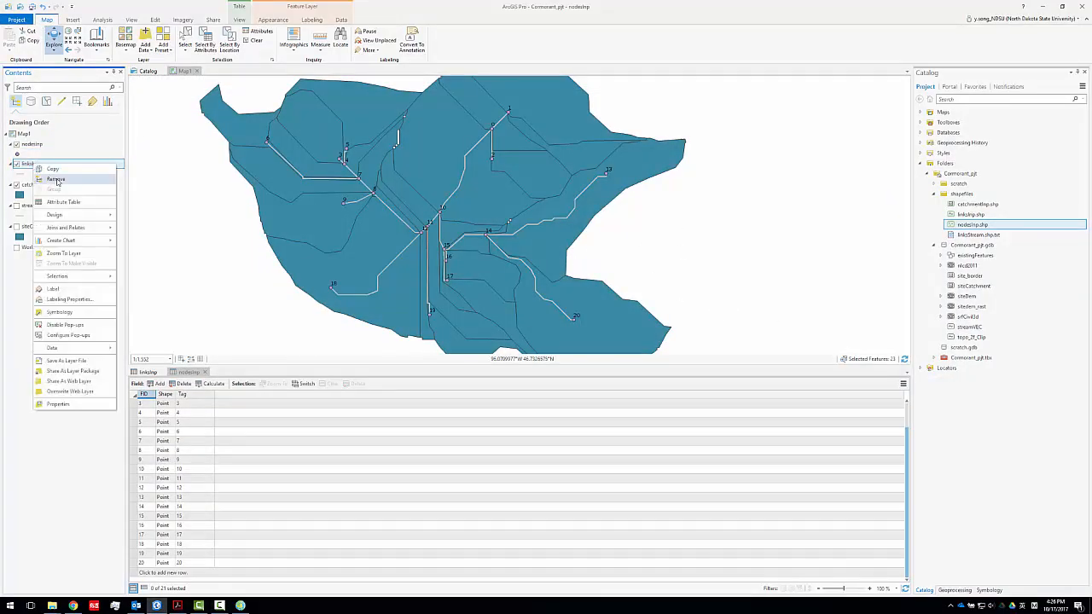
left_click(56, 179)
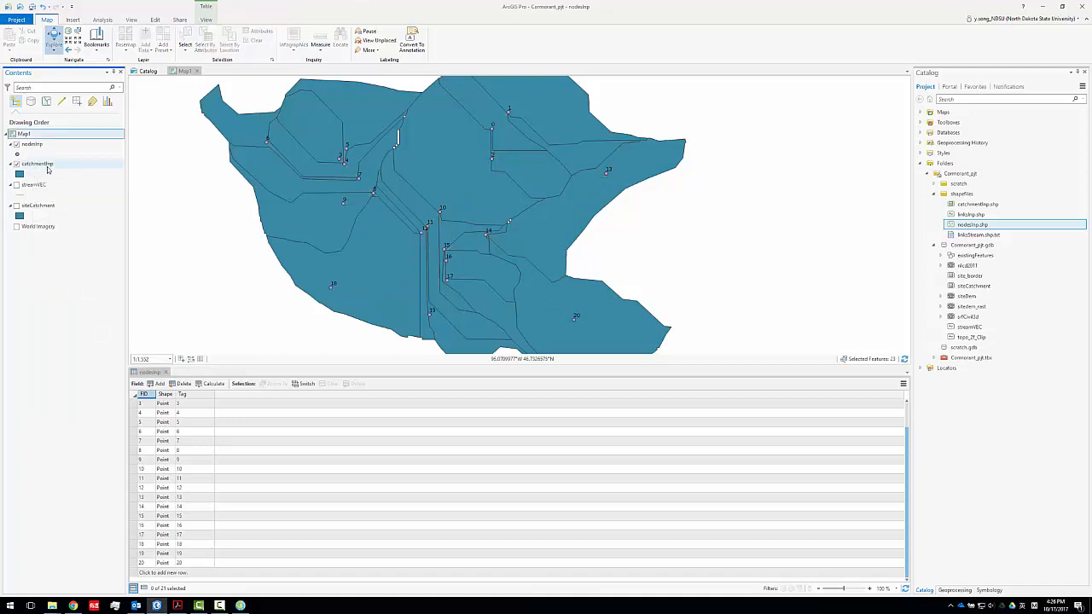
left_click(965, 215)
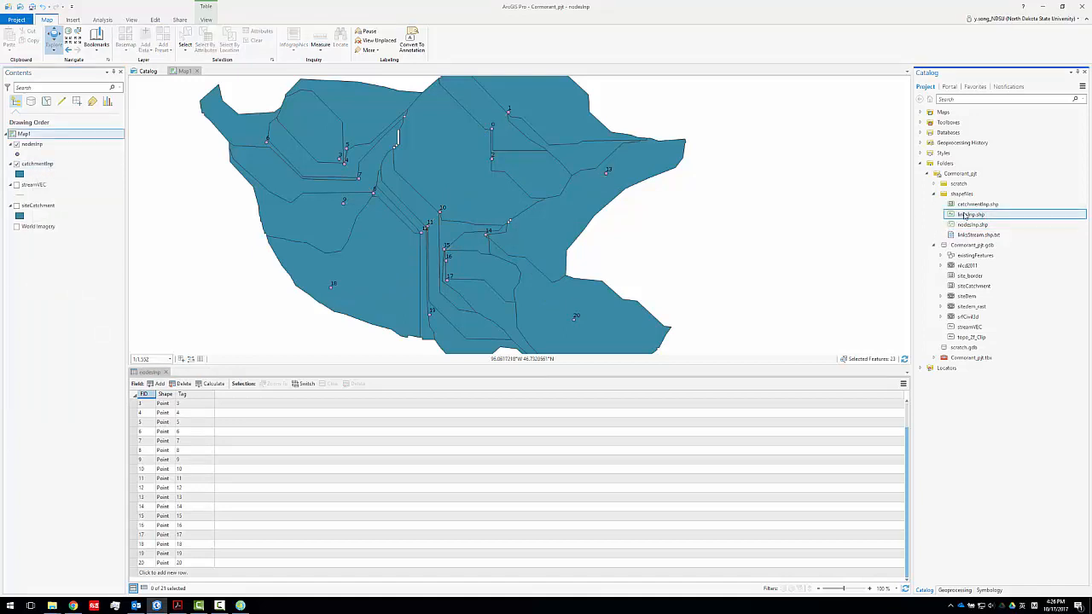
mouse_move(973, 215)
left_mouse_down()
mouse_move(61, 195)
mouse_move(58, 165)
mouse_move(75, 167)
left_mouse_up()
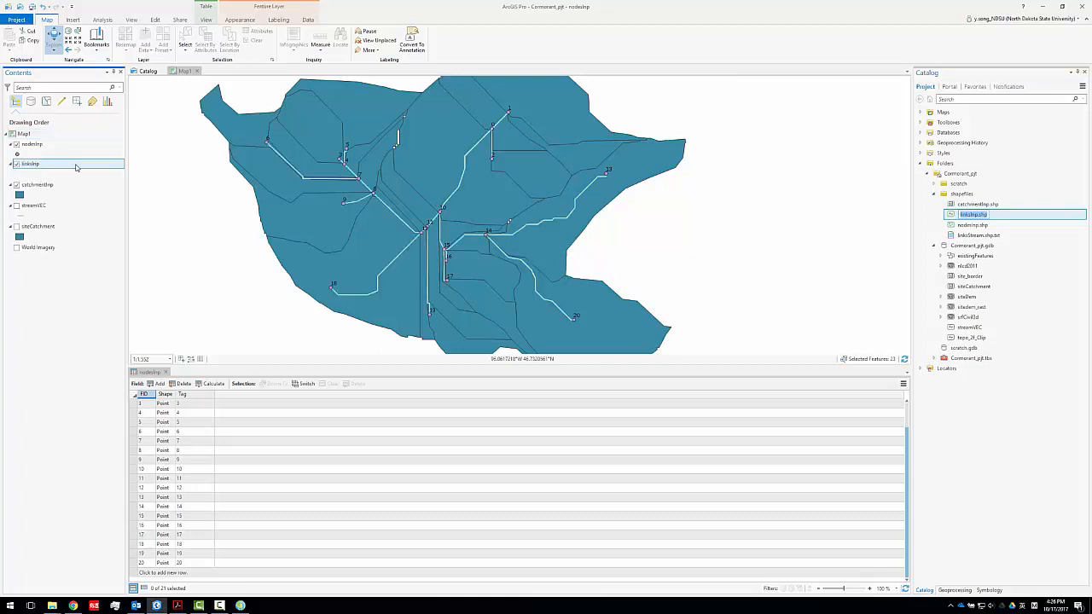
Open the linksInp attribute table and select link FID 0 to compare its from and to nodes with the map labels
right_click(52, 168)
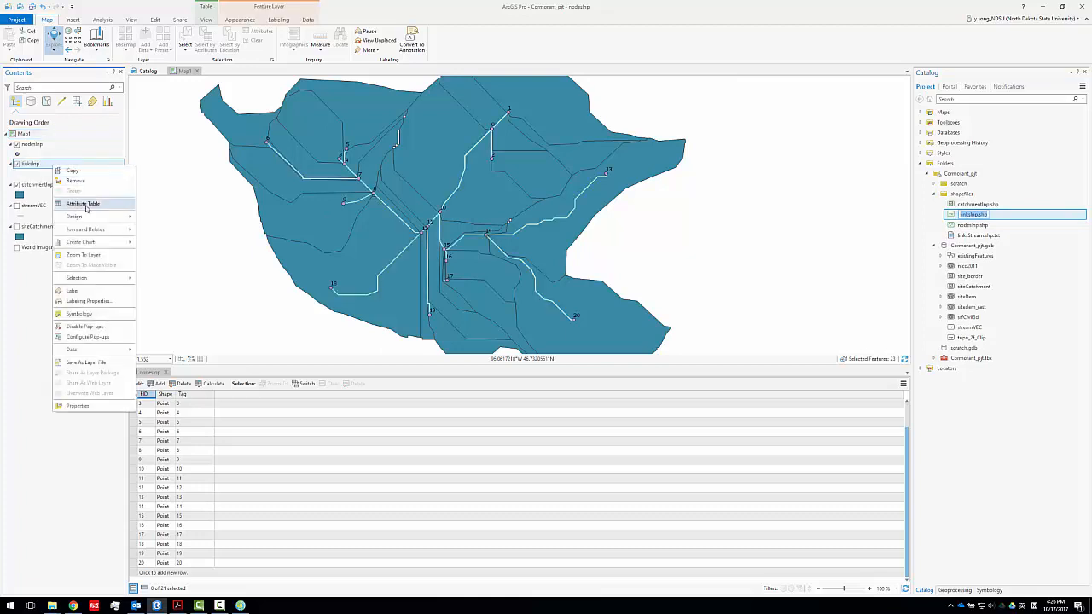
key("Return")
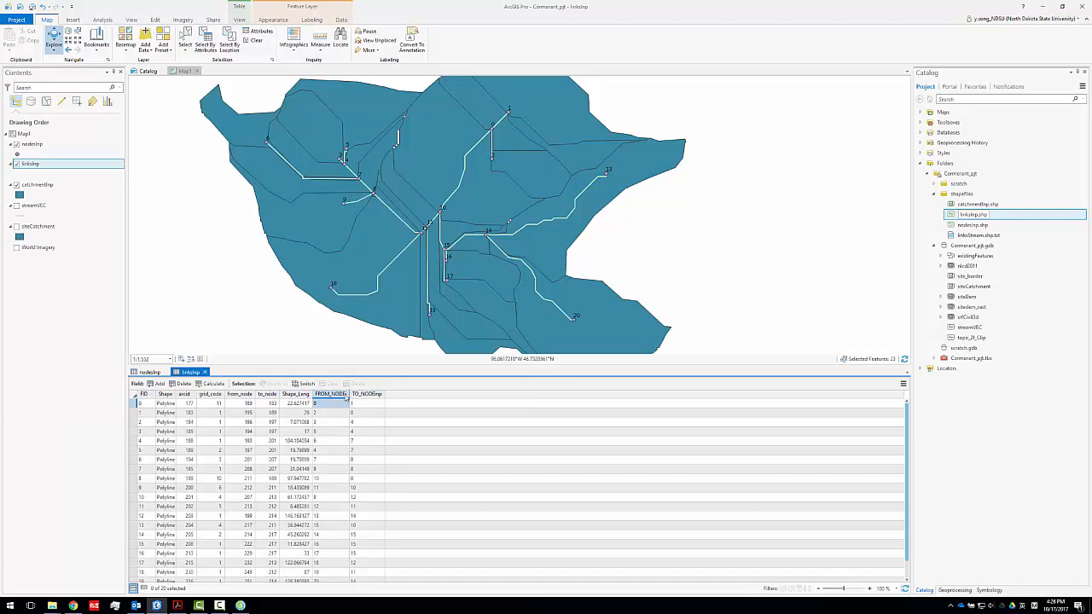
left_click(136, 404)
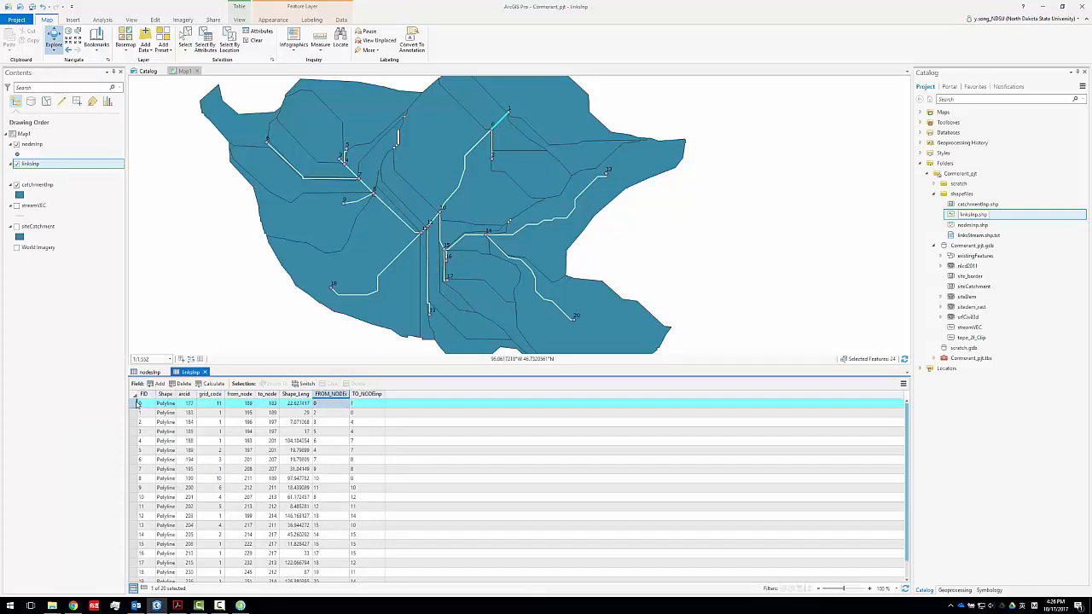
left_click_drag(509, 135, 498, 177)
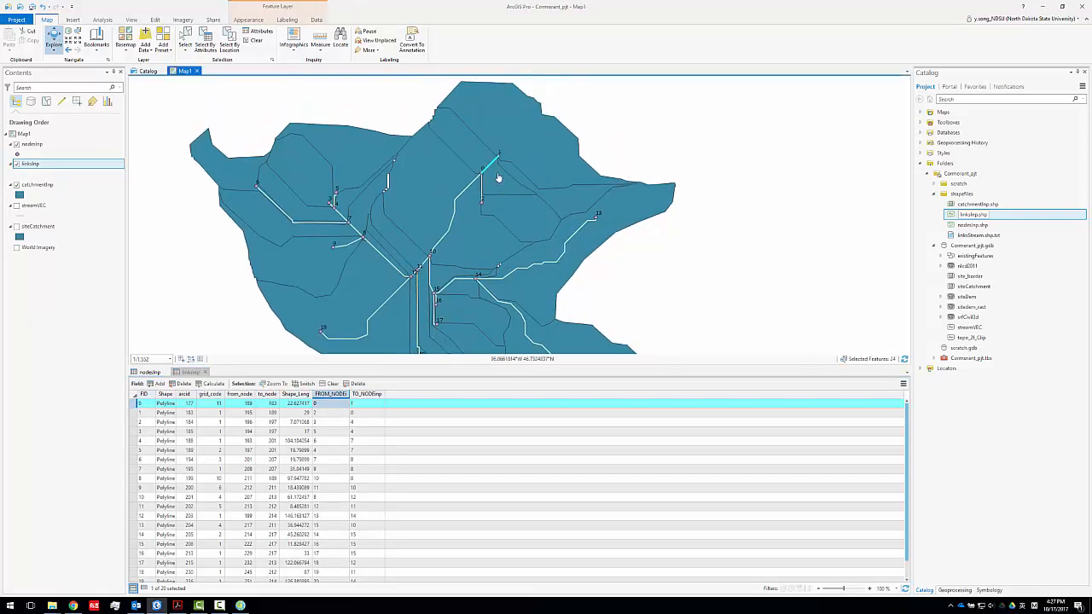
scroll(498, 176, "up", 3)
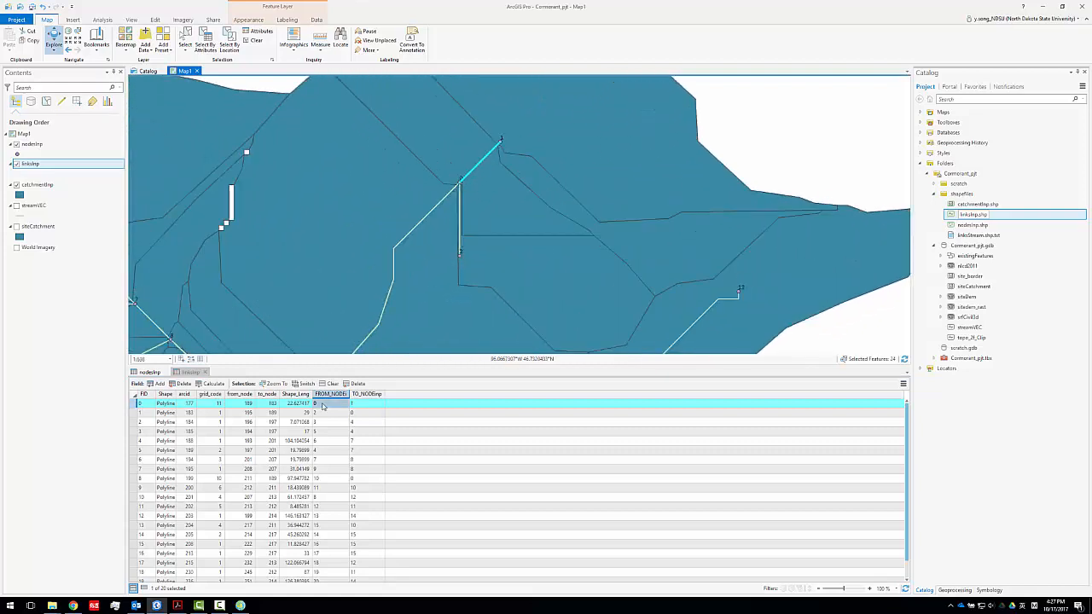
Select links FID 1 through 4 in turn and check their from and to node values against the node labels
left_click(135, 413)
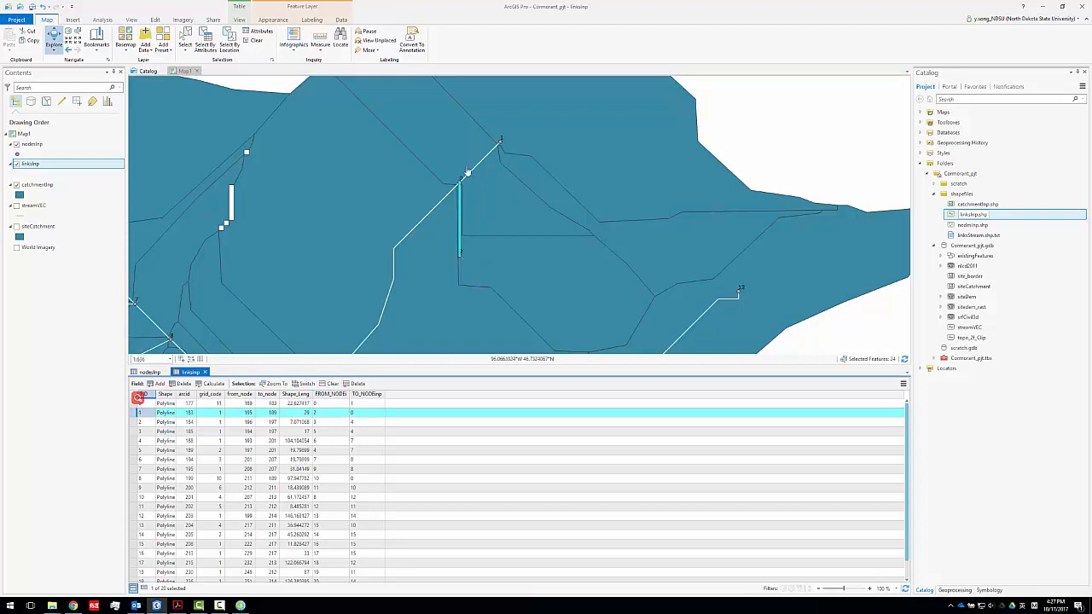
double_click(139, 421)
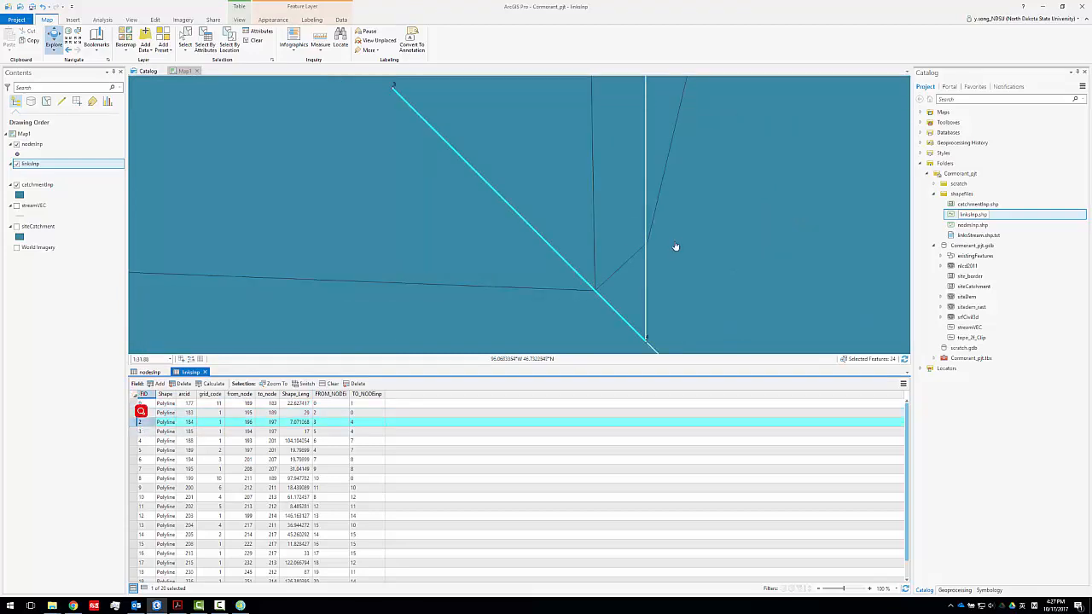
scroll(621, 249, "down", 3)
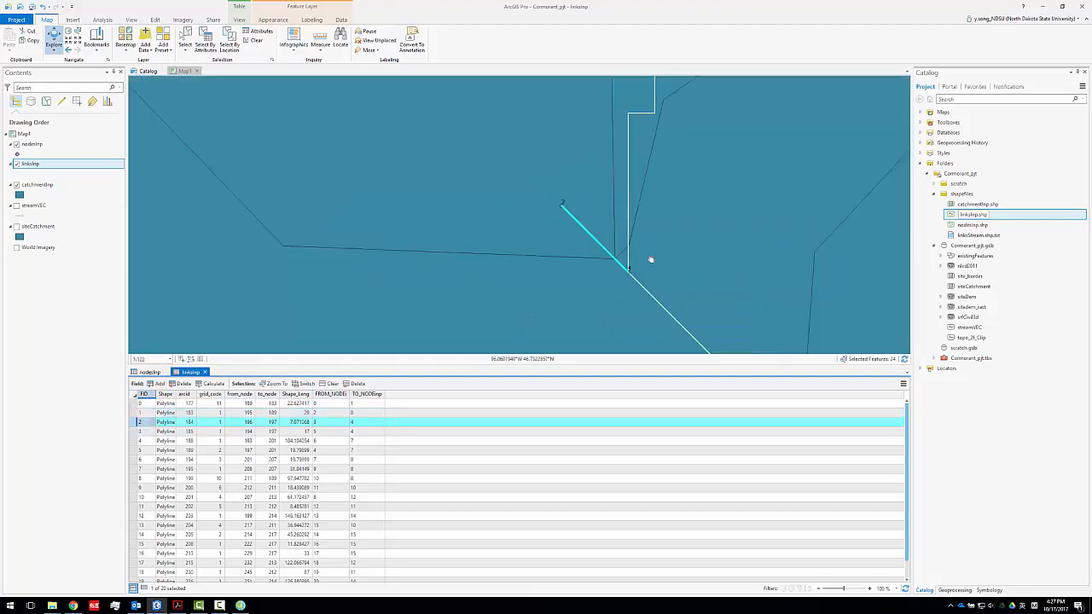
scroll(561, 246, "down", 3)
left_click(136, 431)
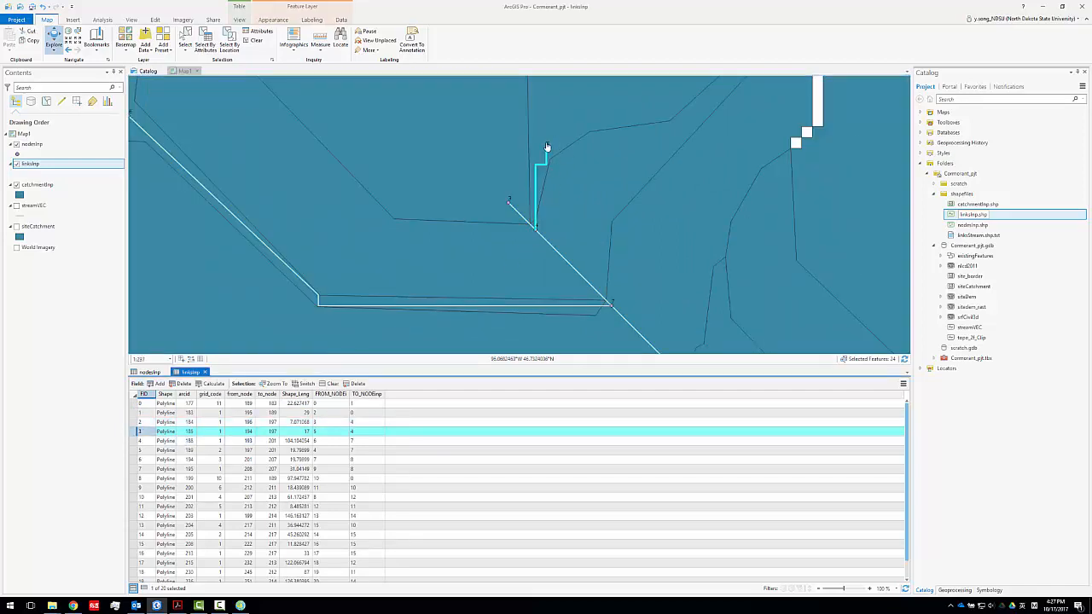
scroll(541, 237, "down", 2)
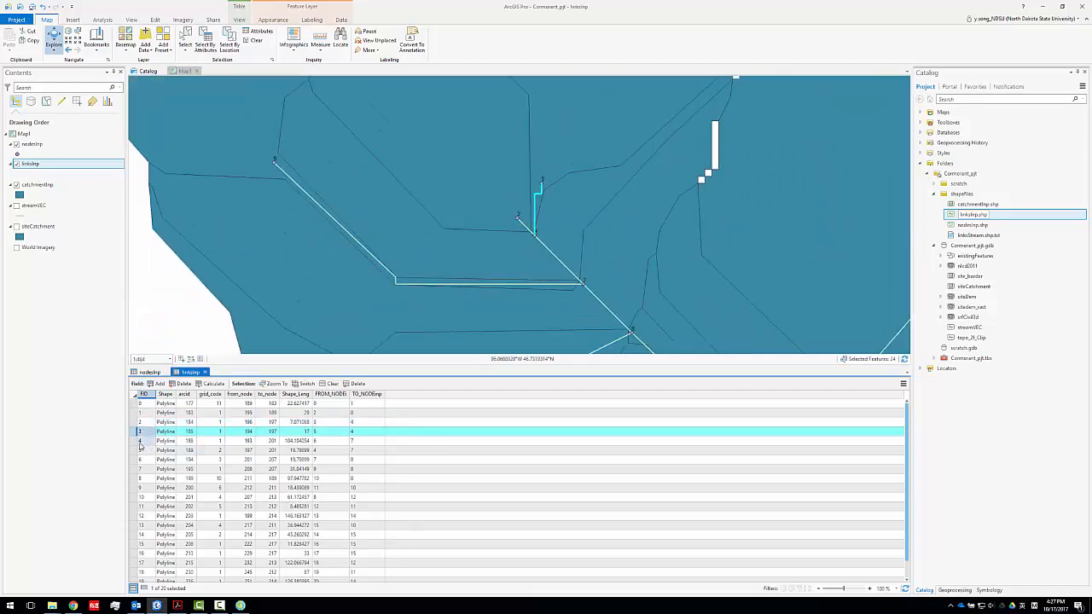
left_click(138, 441)
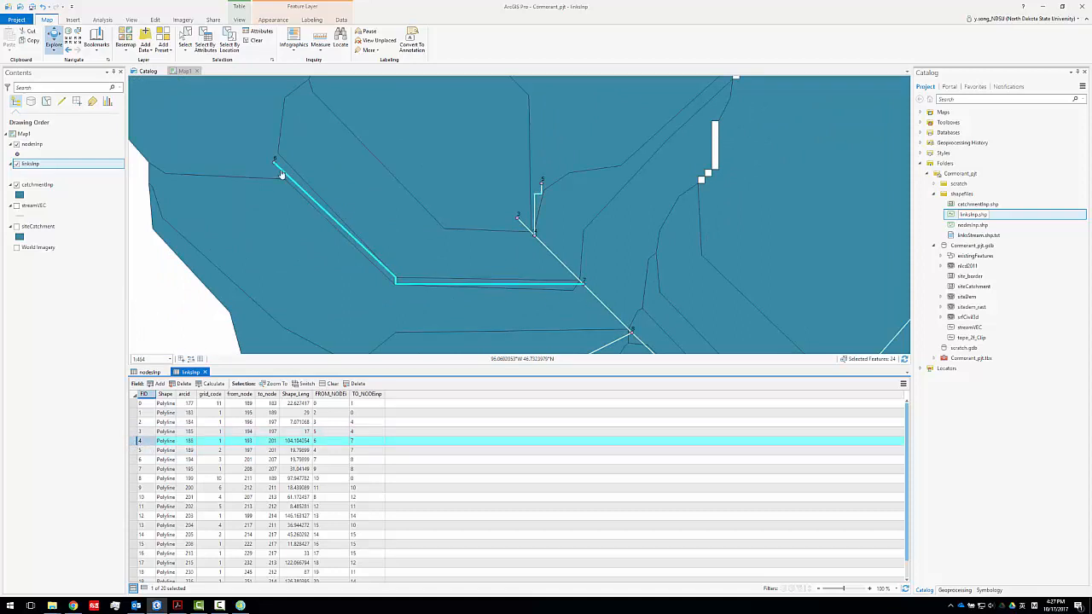
Select link FID 10 and compare its from and to node values with the labelled nodes on the map
left_click(138, 497)
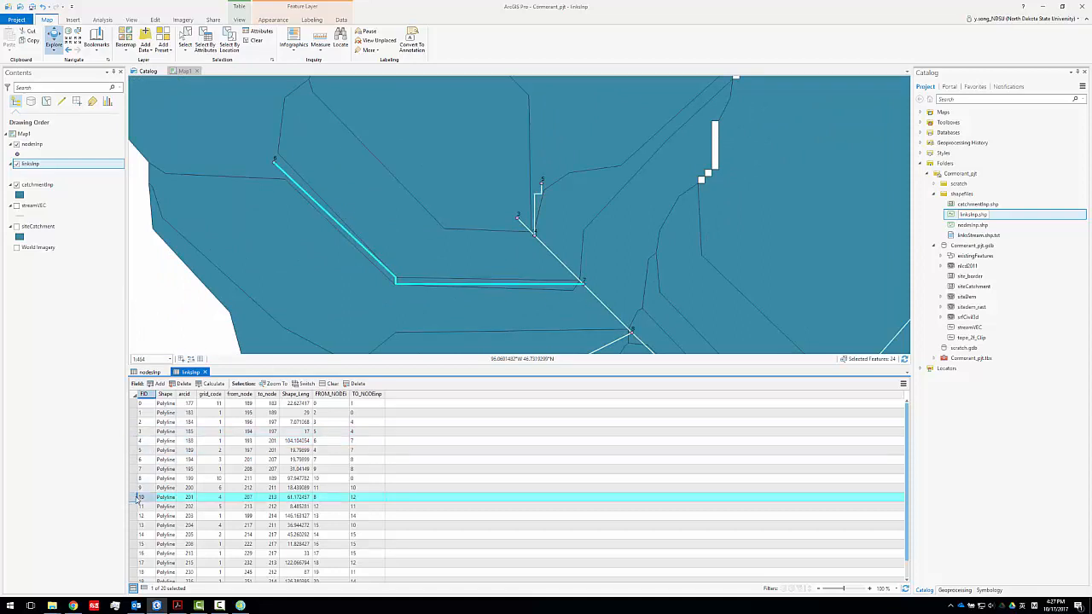
left_click_drag(735, 343, 529, 214)
scroll(512, 214, "down", 2)
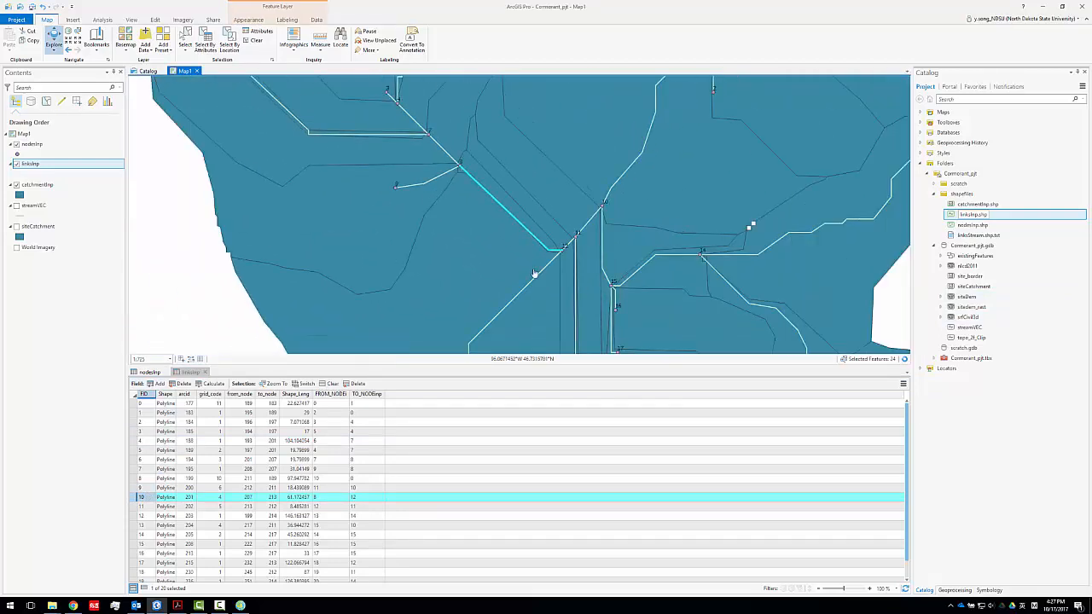
scroll(521, 270, "down", 2)
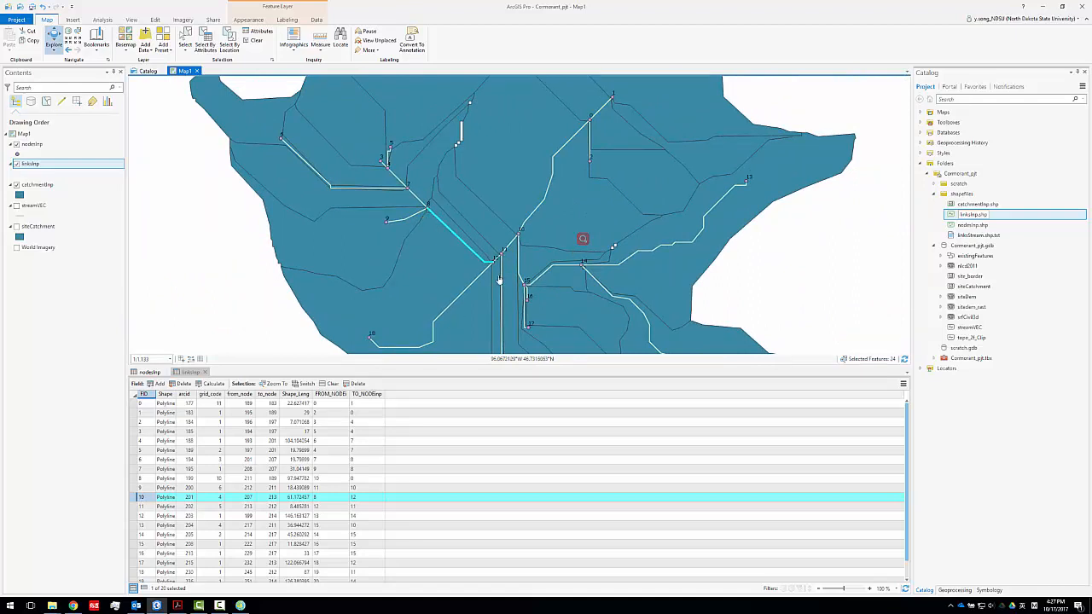
Examine how the nodes and links lie across the catchmentInp subcatchments over the whole site
left_click(1000, 225)
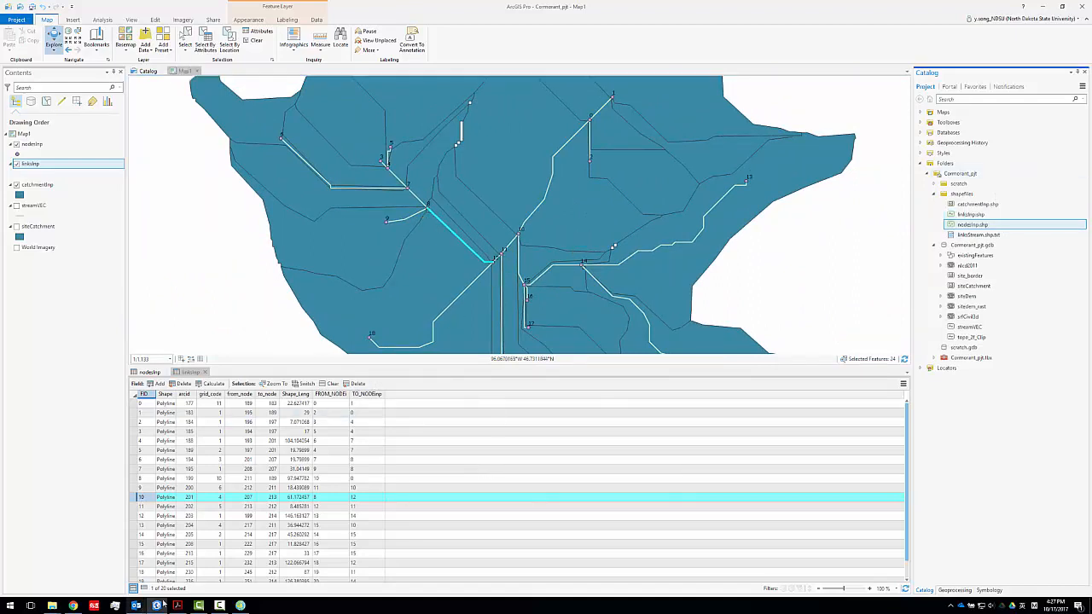
scroll(585, 185, "down", 5)
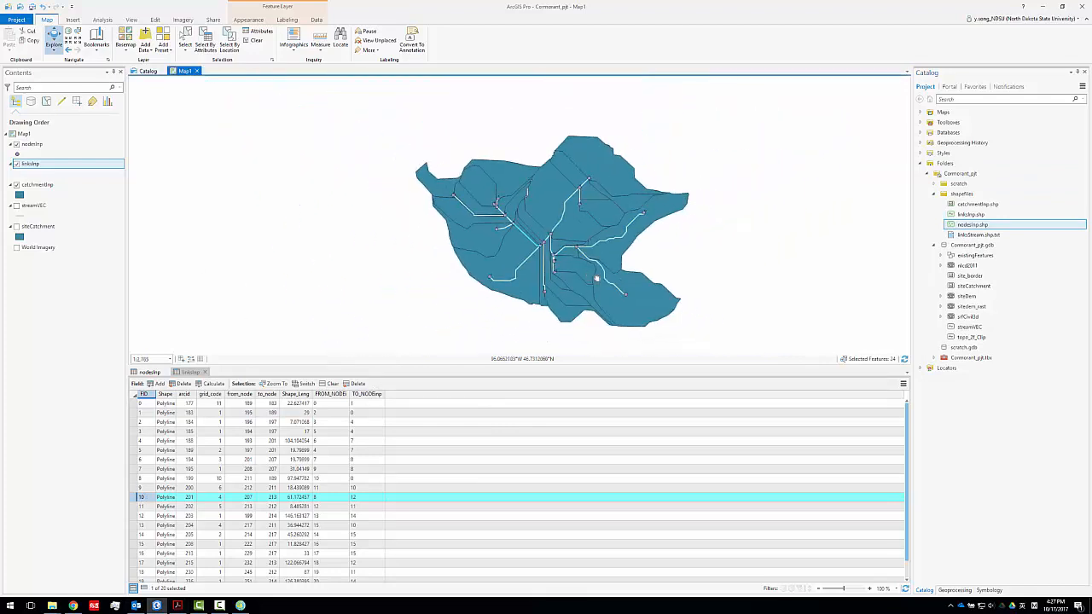
scroll(597, 278, "up", 5)
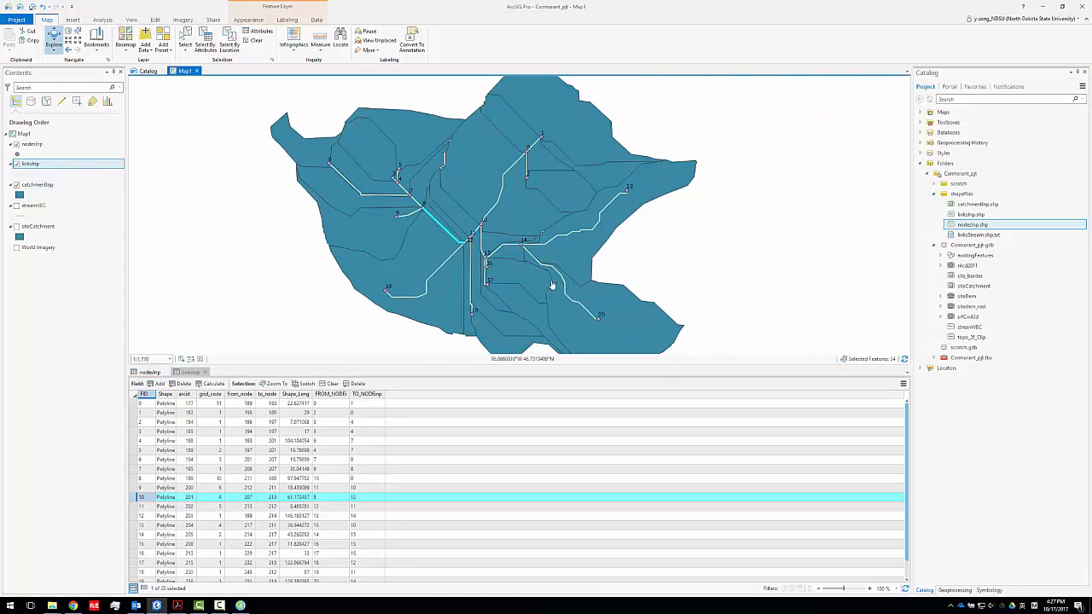
left_click(52, 186)
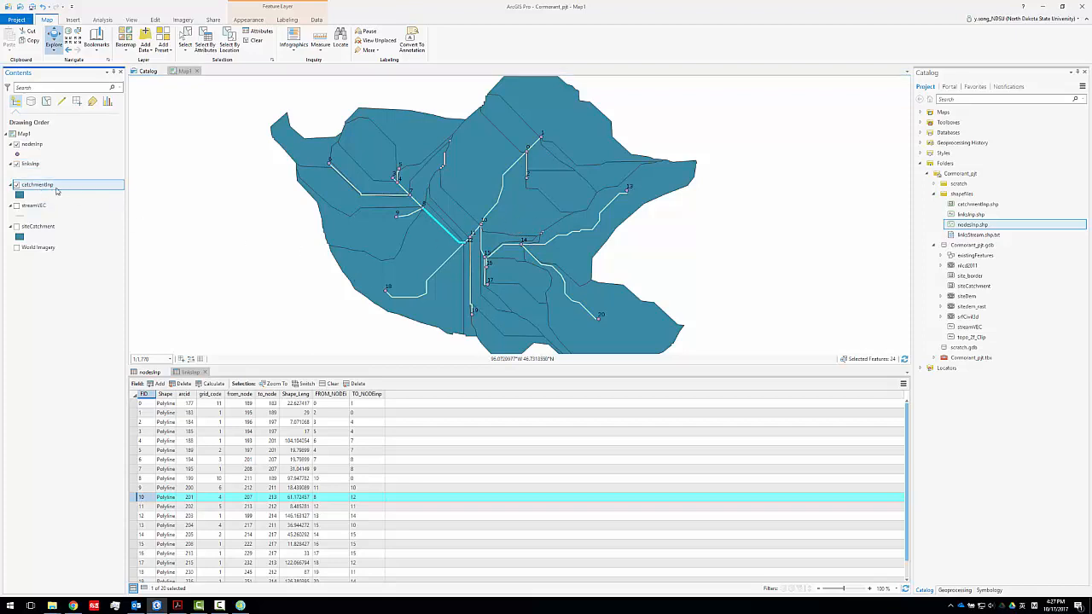
scroll(521, 204, "up", 2)
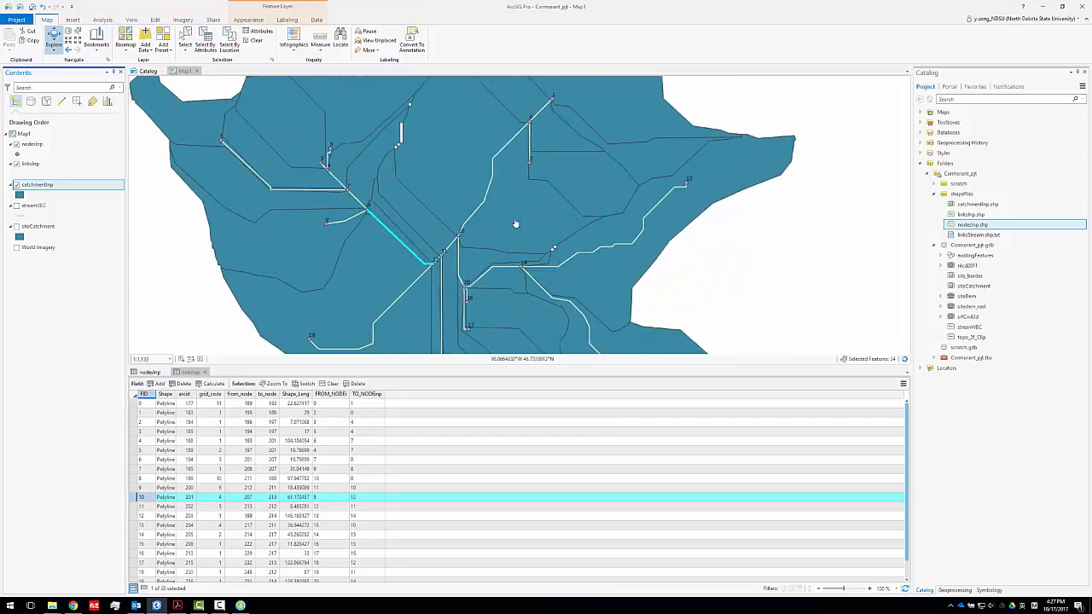
scroll(522, 212, "down", 2)
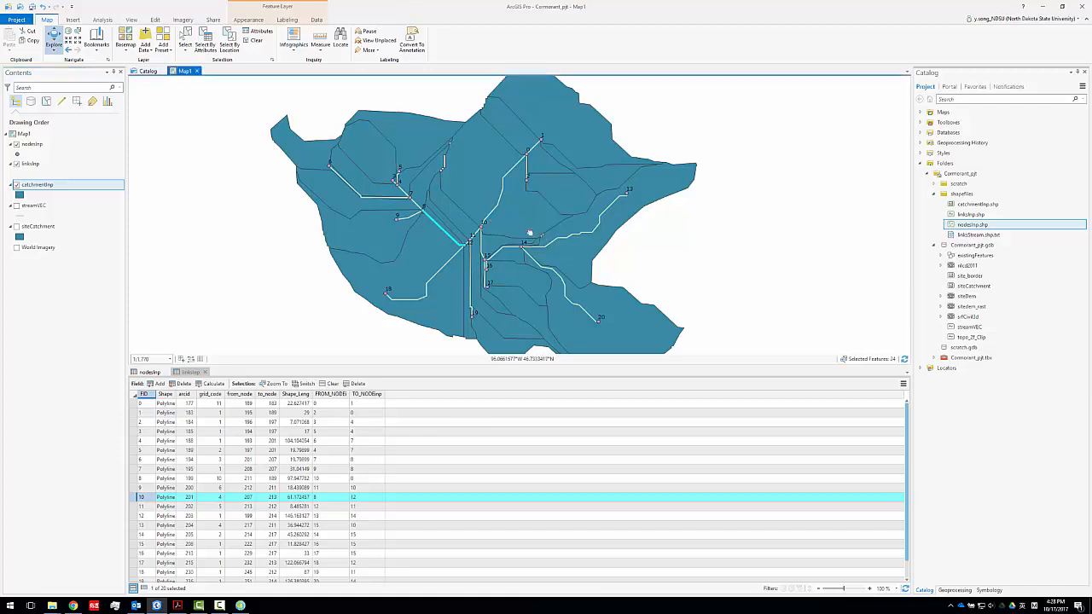
left_click_drag(492, 220, 461, 208)
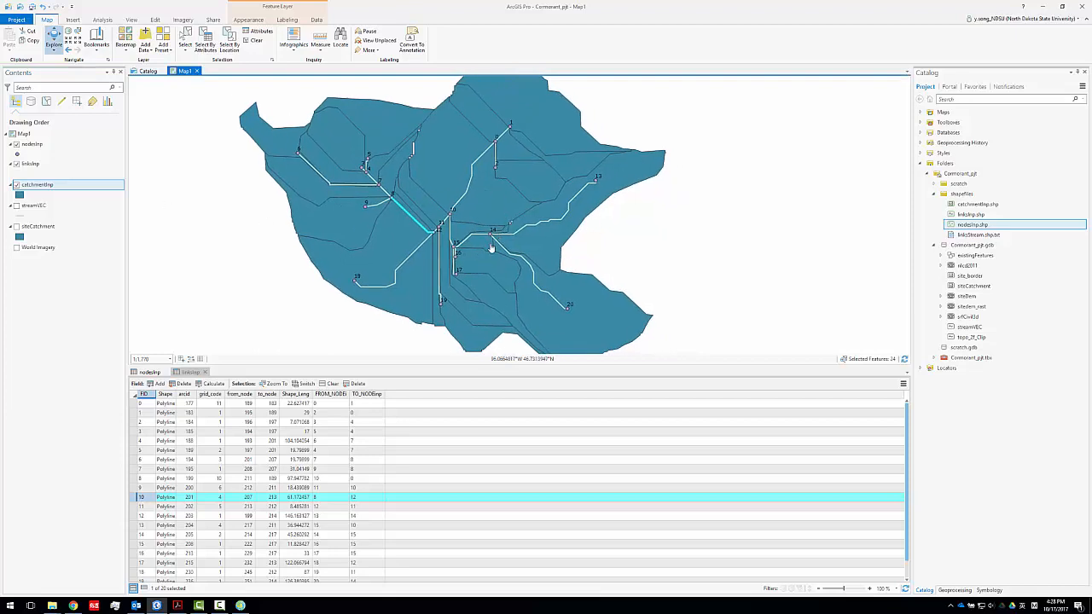
scroll(446, 219, "up", 1)
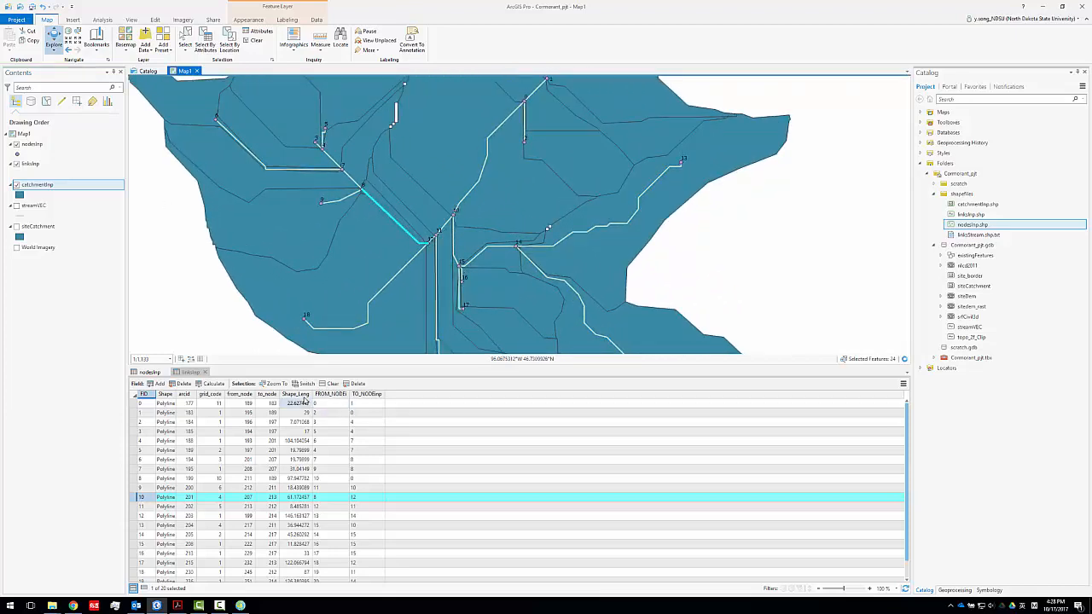
scroll(450, 261, "down", 1)
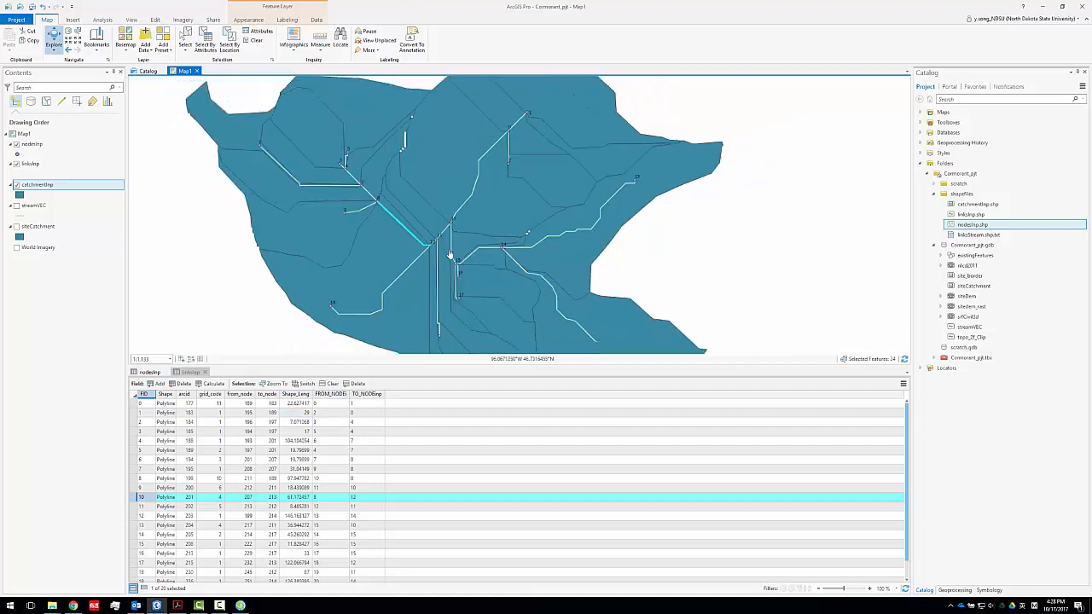